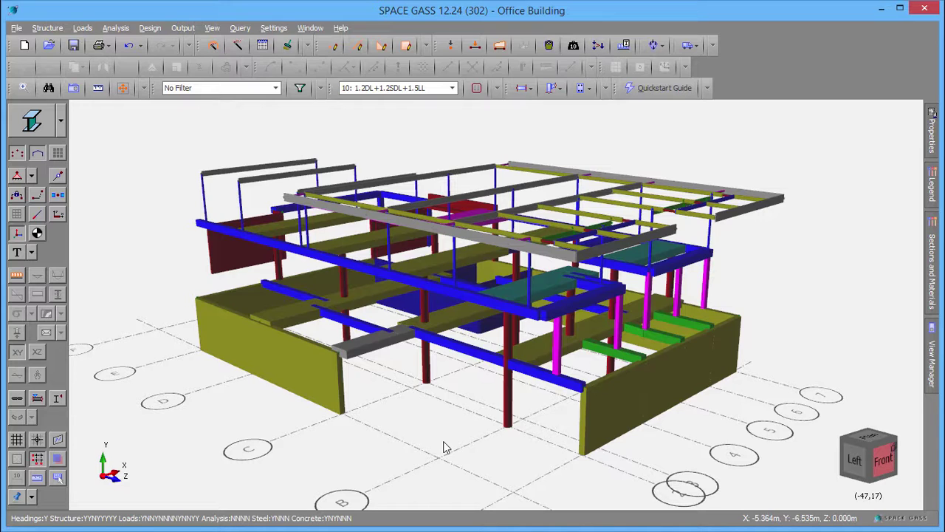
- In Shape Builder for member 186, hollow section 31 with a 100 mm central circular hole
click(507, 394)
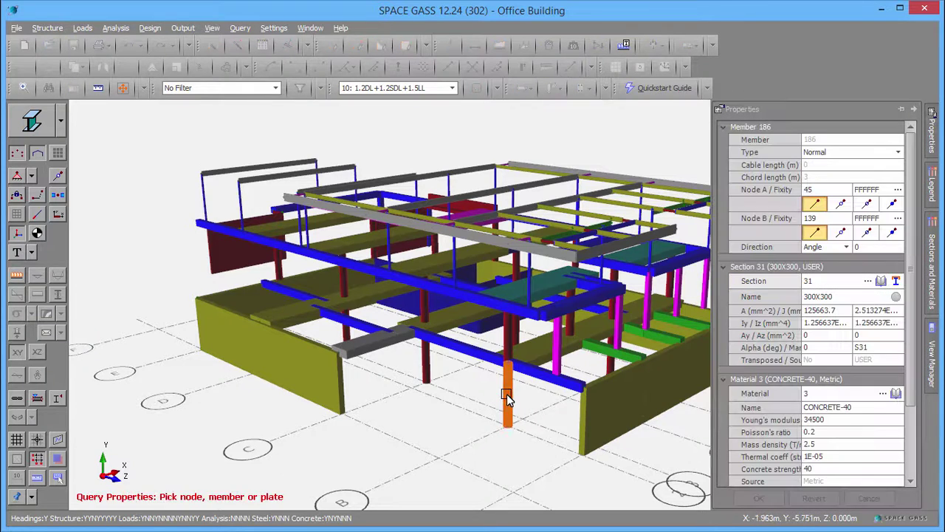
click(896, 282)
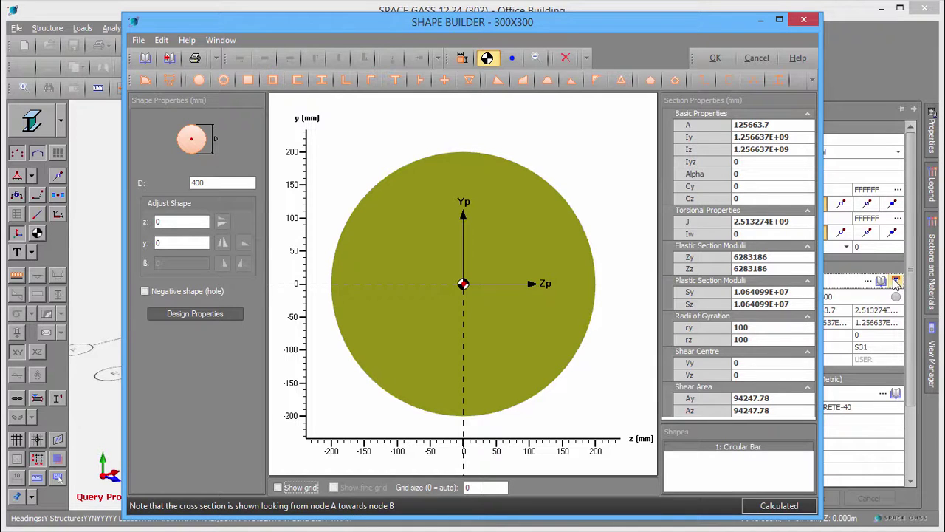
click(206, 80)
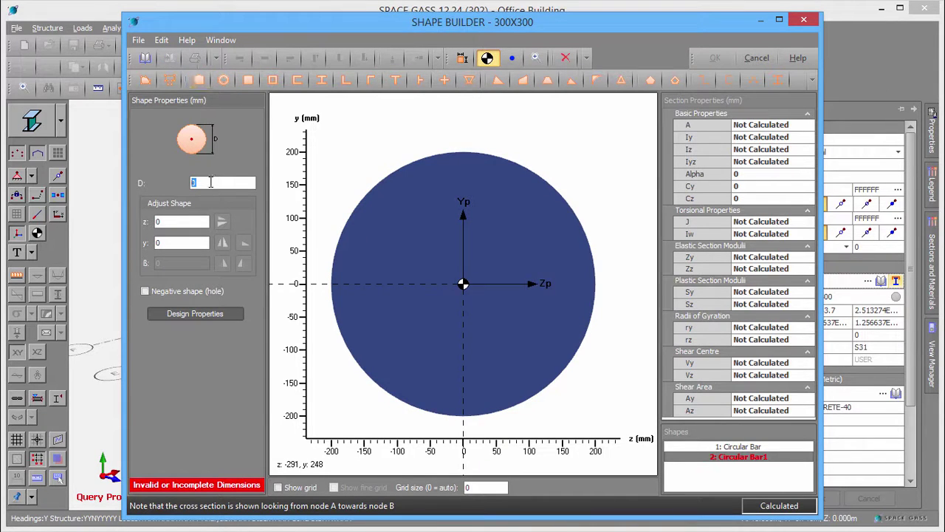
text(100)
click(145, 291)
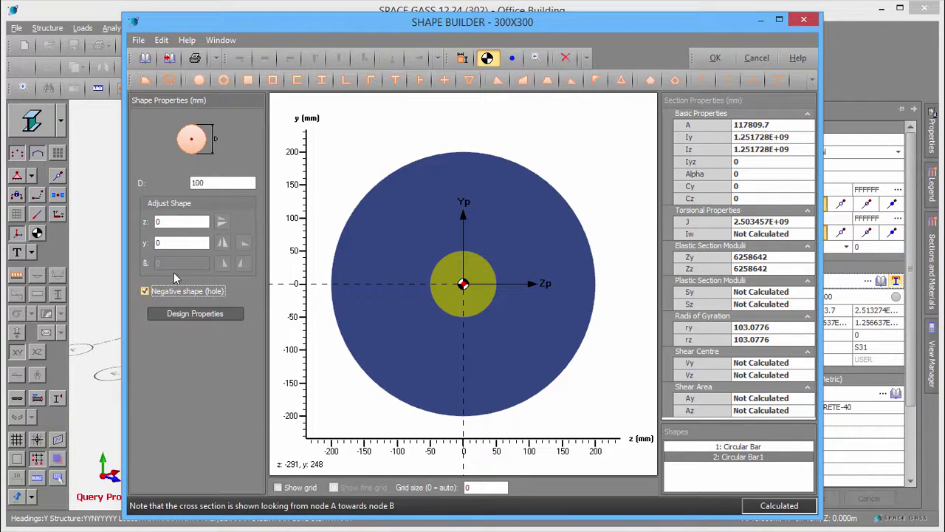
click(325, 180)
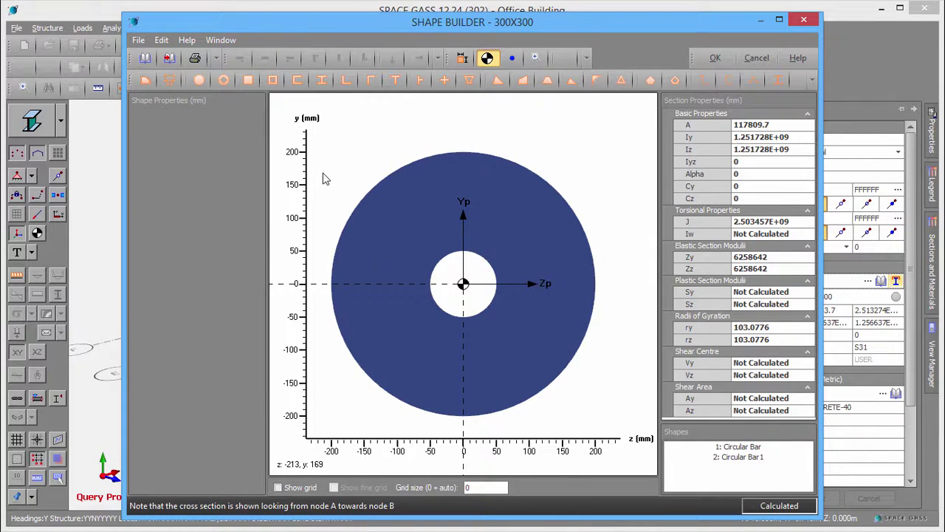
click(715, 57)
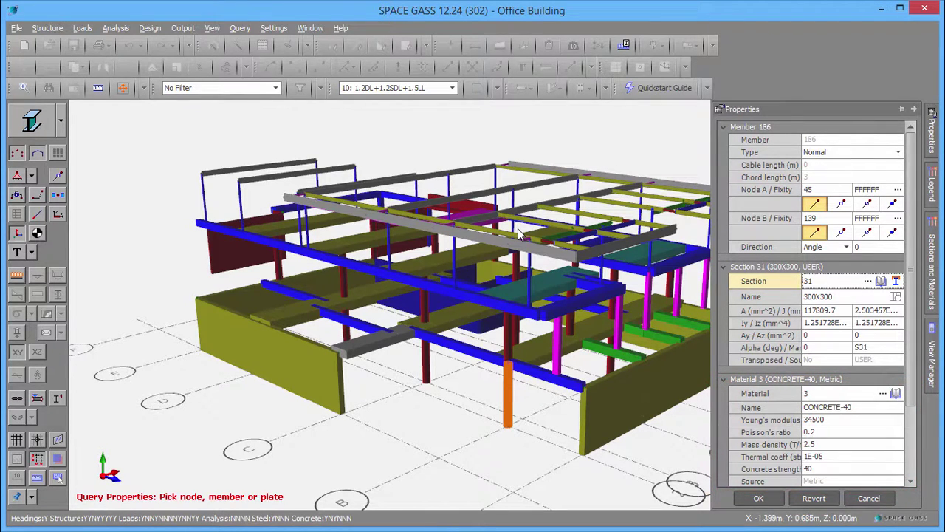
- Check member 186's CONCRETE-40 material in the library and accept its properties
click(896, 394)
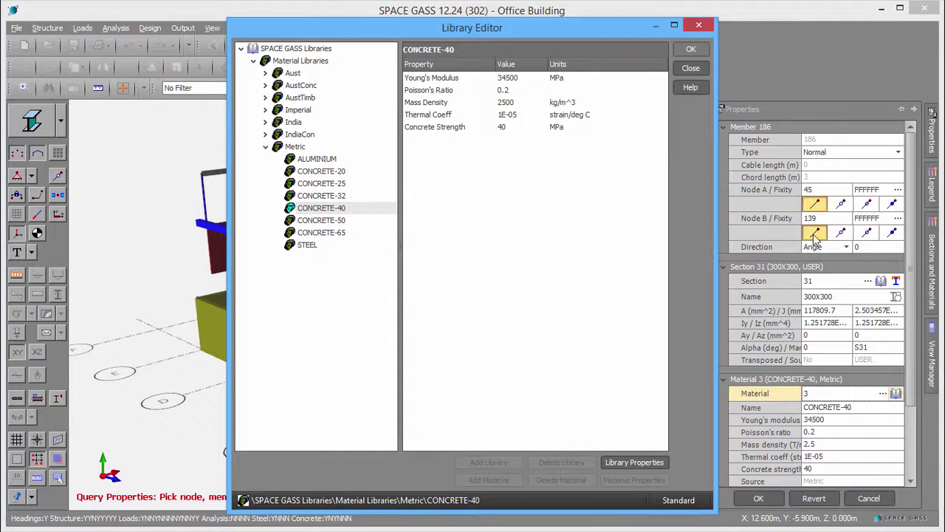
click(707, 68)
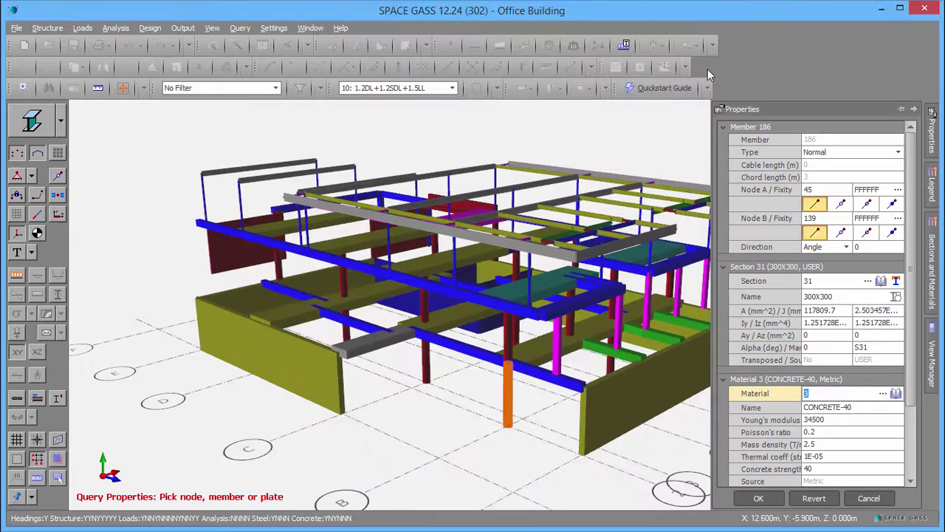
click(772, 503)
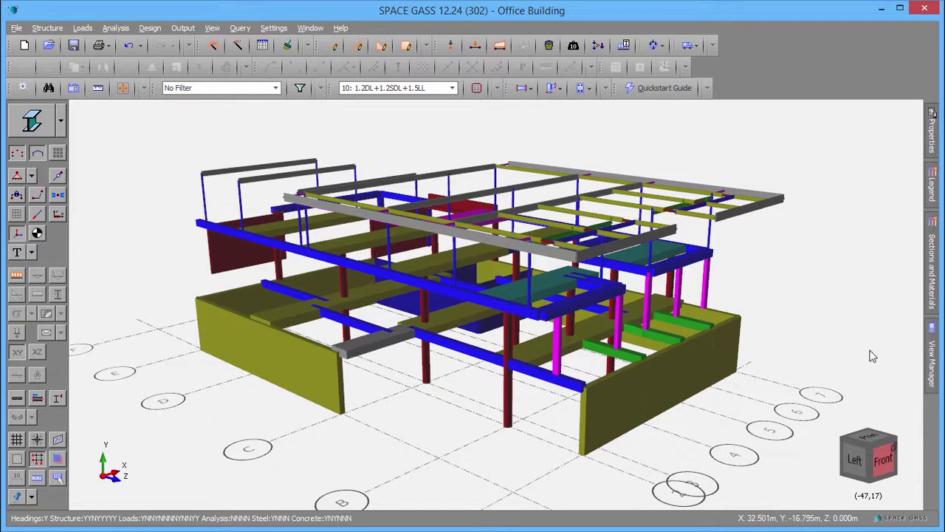
mouse_move(938, 238)
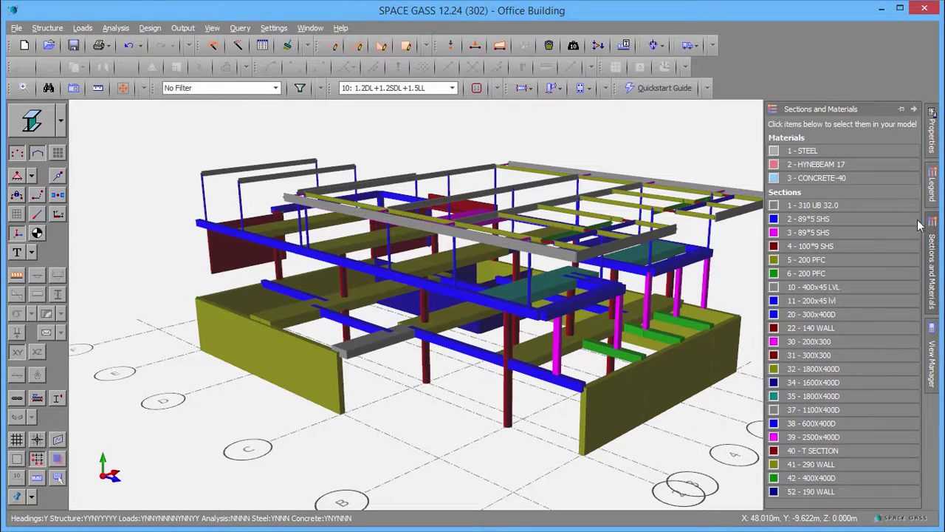
click(820, 151)
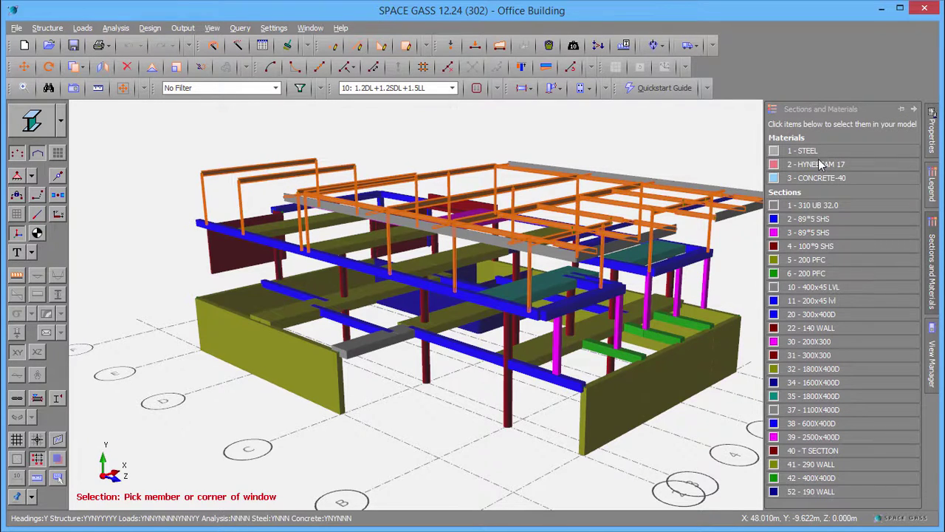
click(818, 167)
click(815, 180)
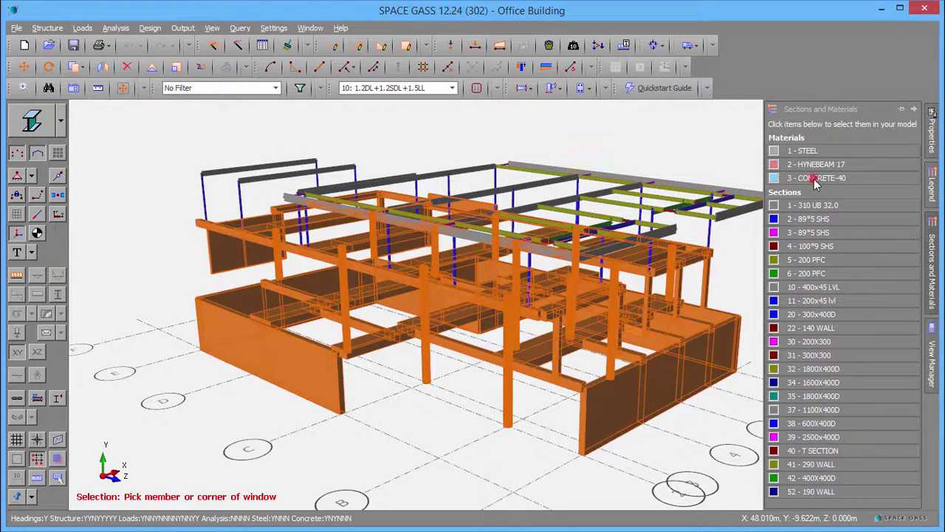
click(815, 180)
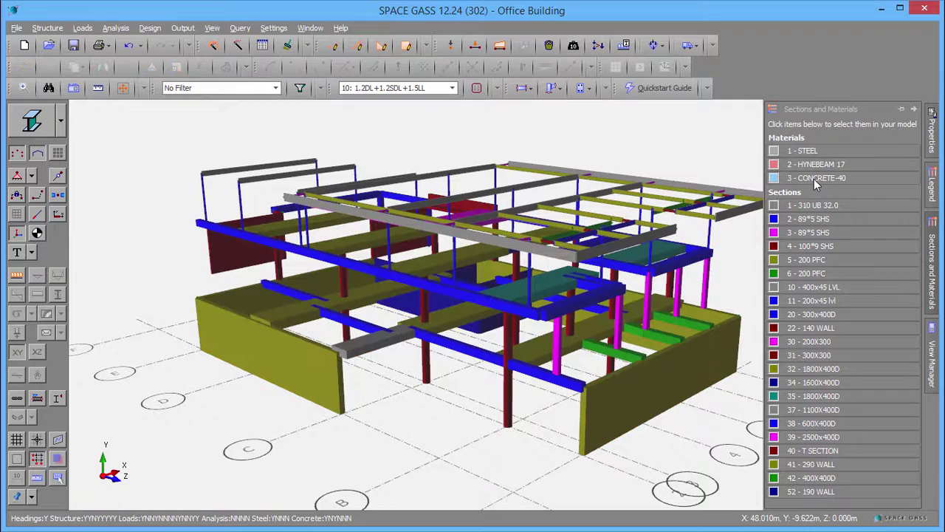
click(913, 109)
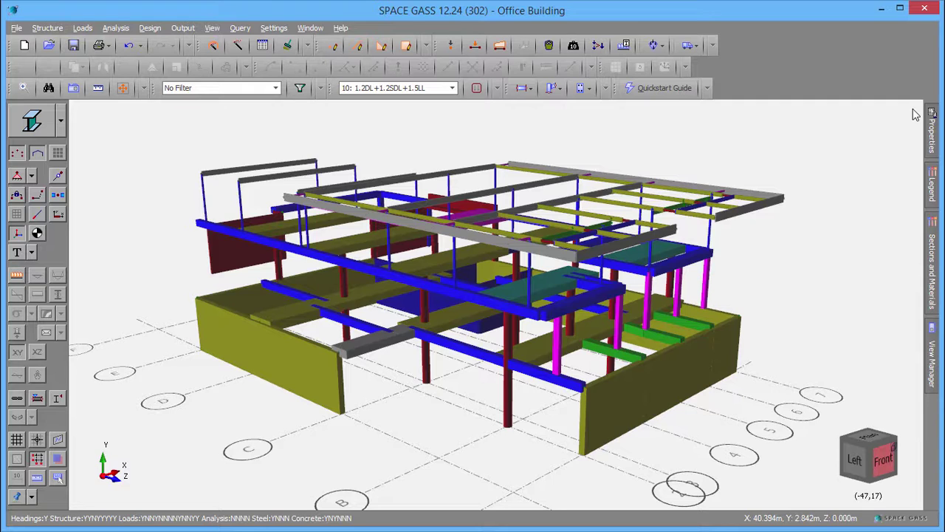
click(597, 45)
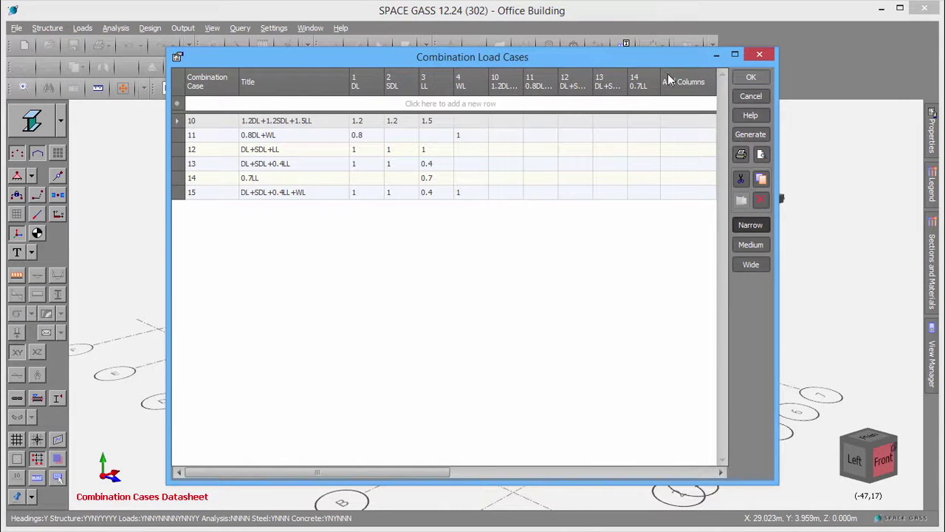
click(748, 97)
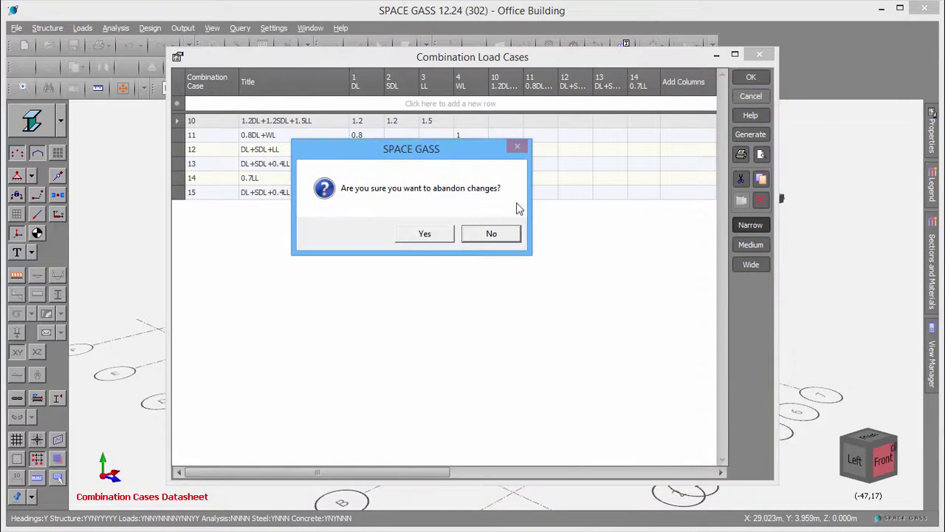
click(439, 238)
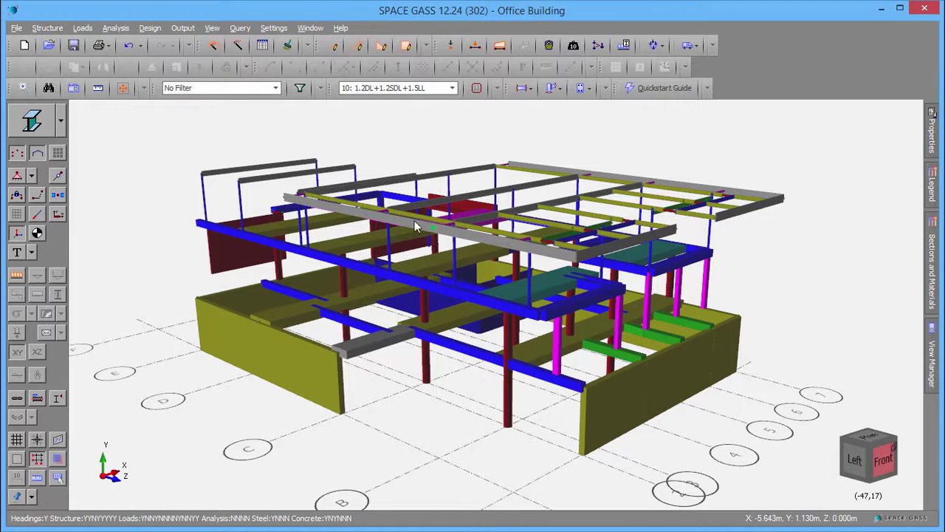
- Run a non-linear static analysis on all load cases and acknowledge the completion message
click(116, 28)
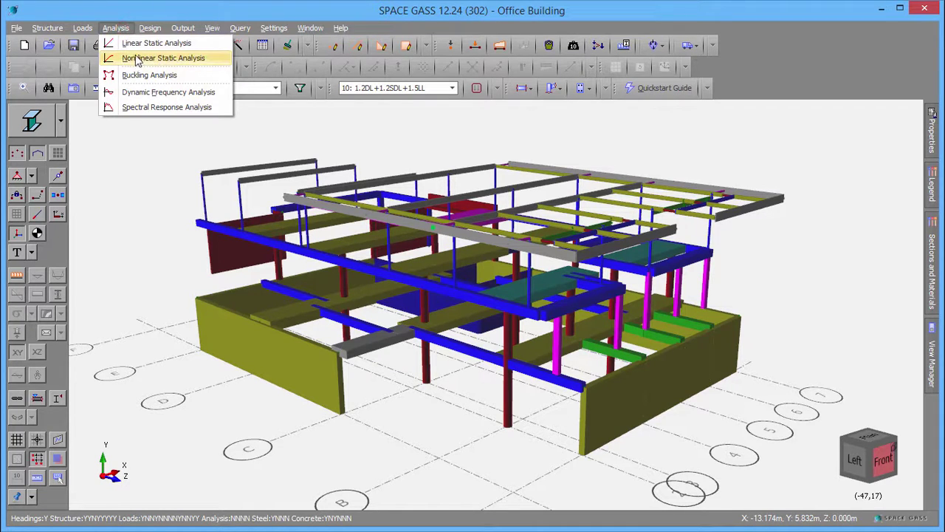
click(137, 59)
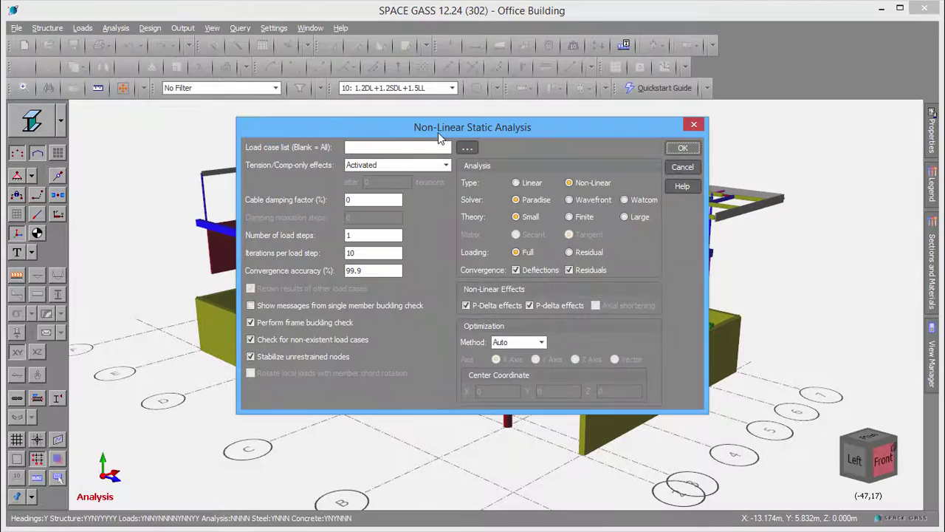
click(672, 149)
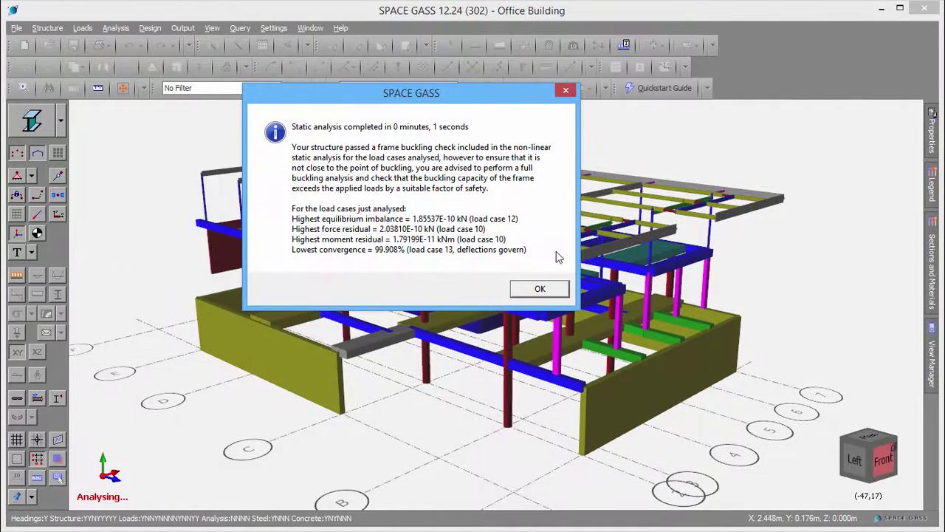
click(536, 289)
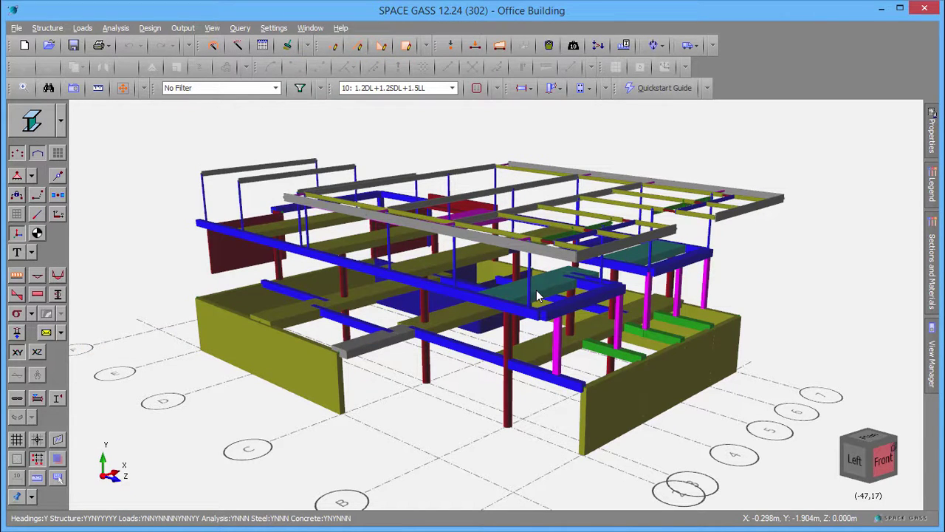
- Design members 52 and 186 together as one AS3600 concrete column
click(508, 401)
click(514, 336)
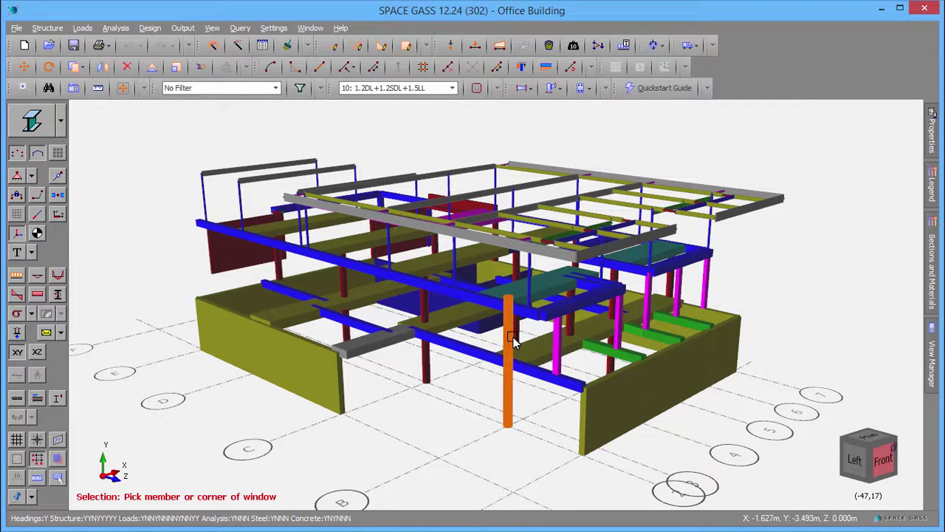
right_click(514, 337)
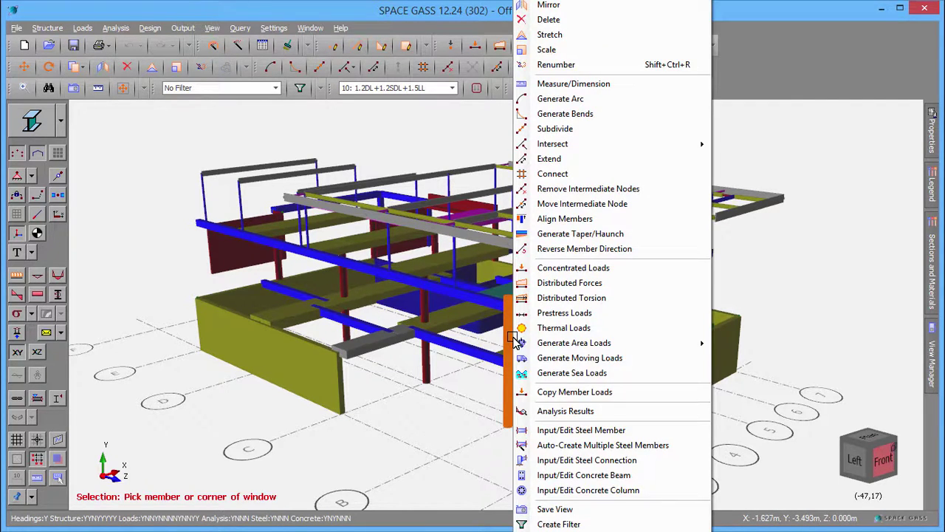
click(588, 491)
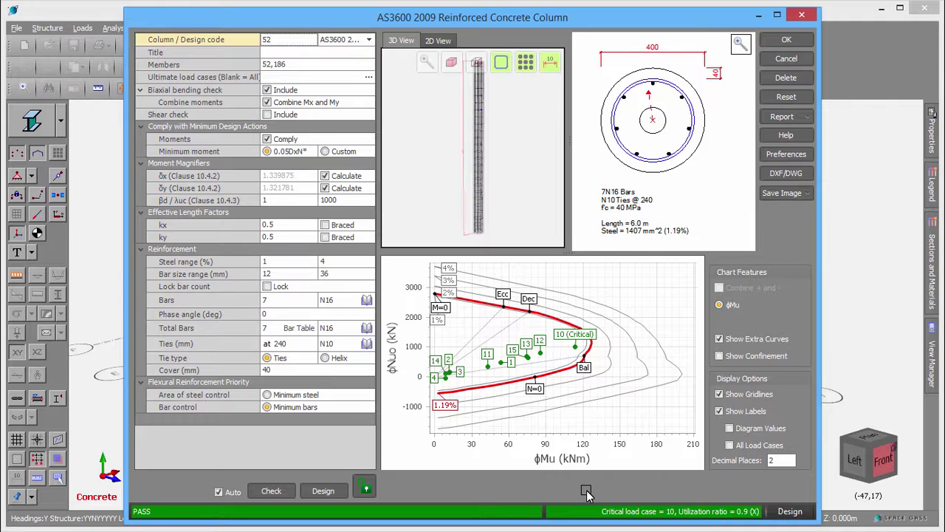
- Title the column design 'Column Grid 2B' and restrict ultimate load cases to combinations 10-15
click(285, 57)
text(Col)
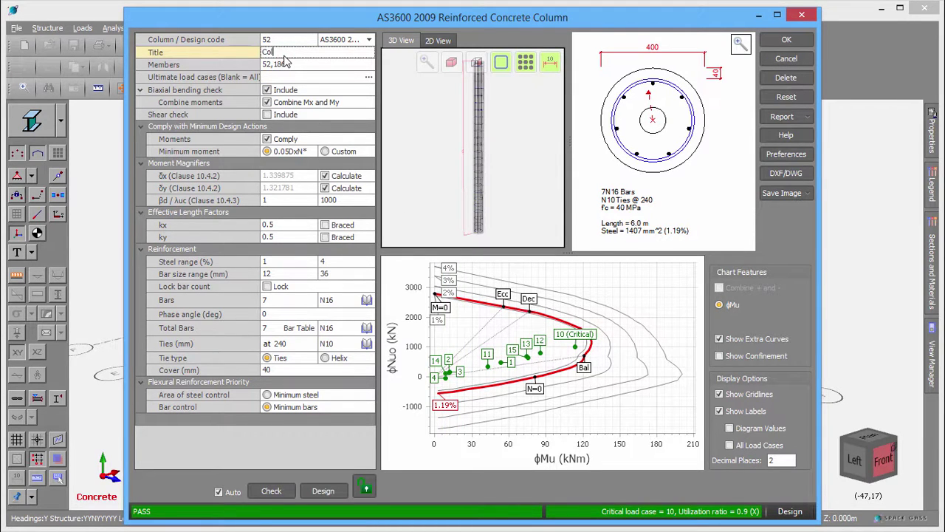
text(umn Grid 2B)
click(368, 76)
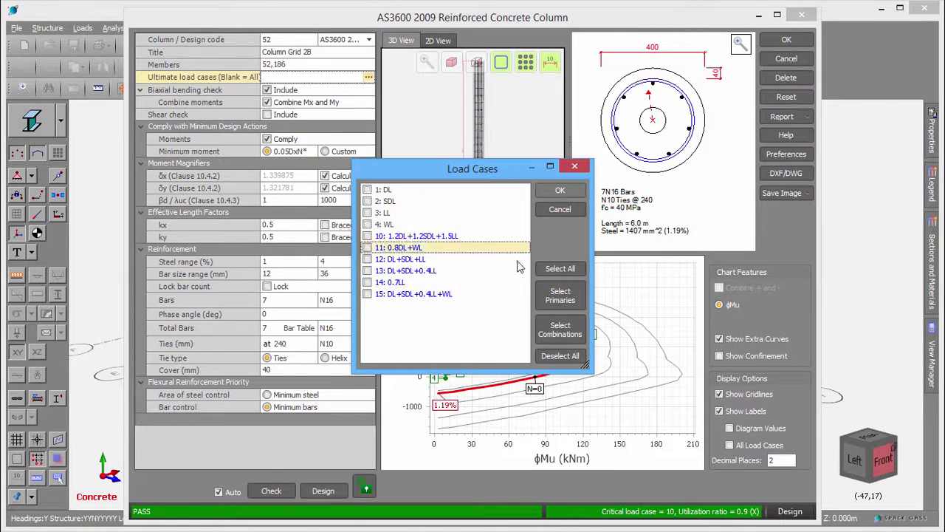
click(549, 330)
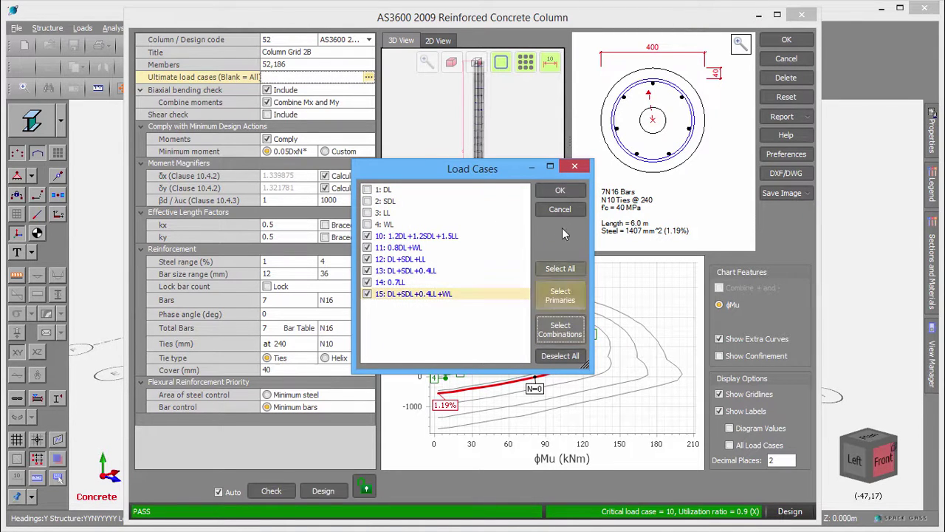
click(571, 191)
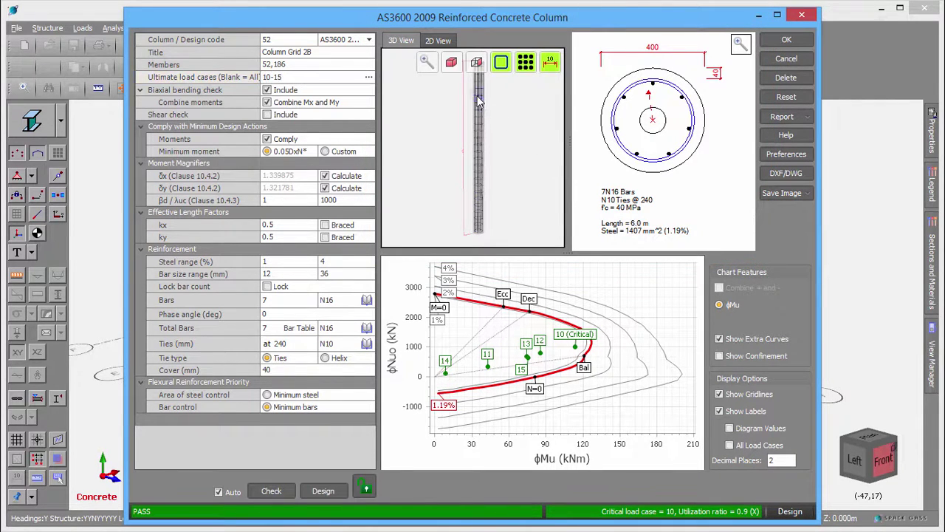
drag(479, 99, 490, 195)
scroll(477, 141, up, 5)
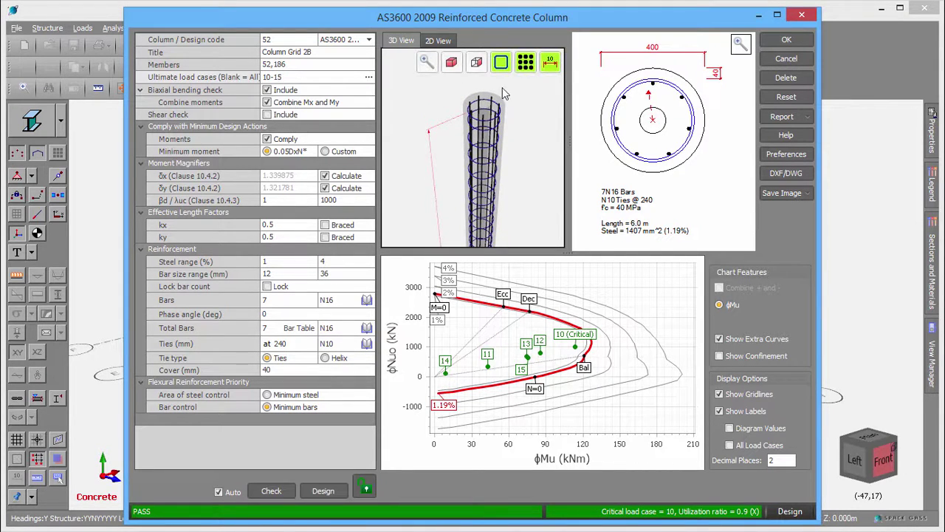
click(501, 65)
click(501, 67)
click(526, 65)
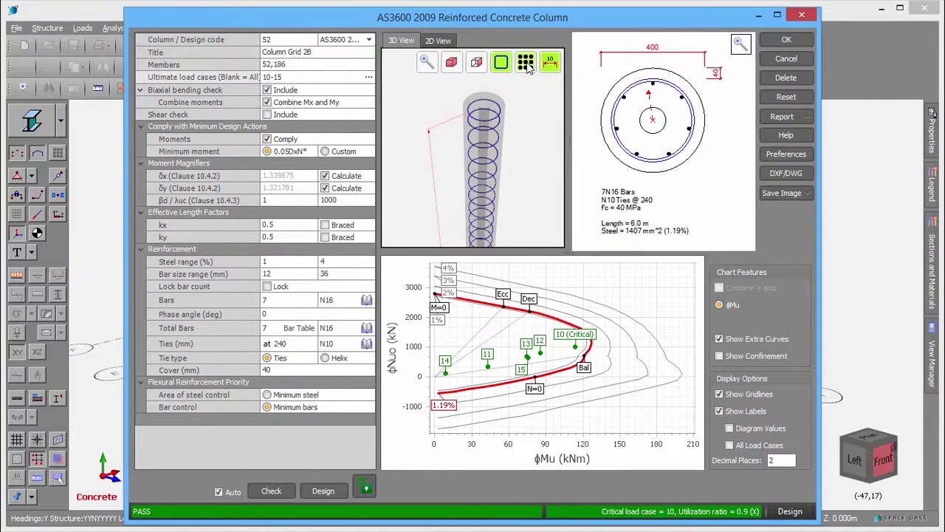
click(527, 65)
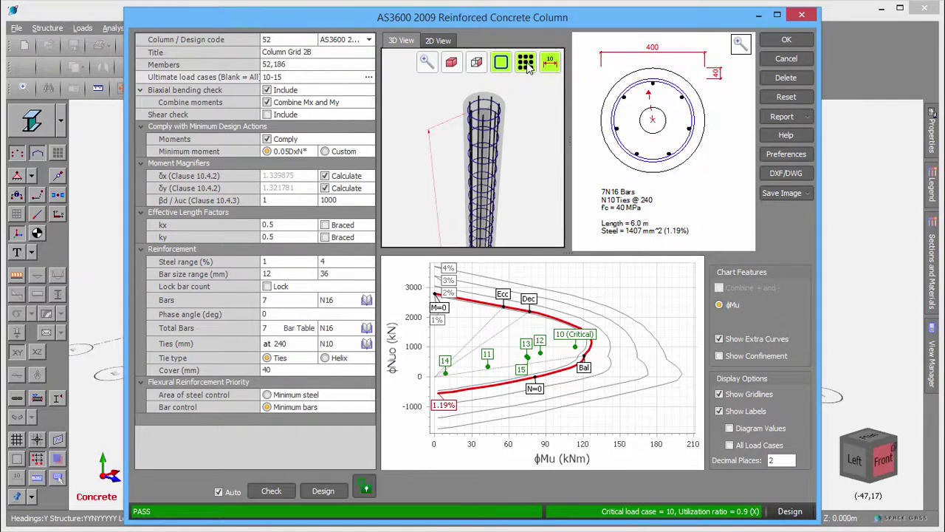
click(454, 63)
click(439, 42)
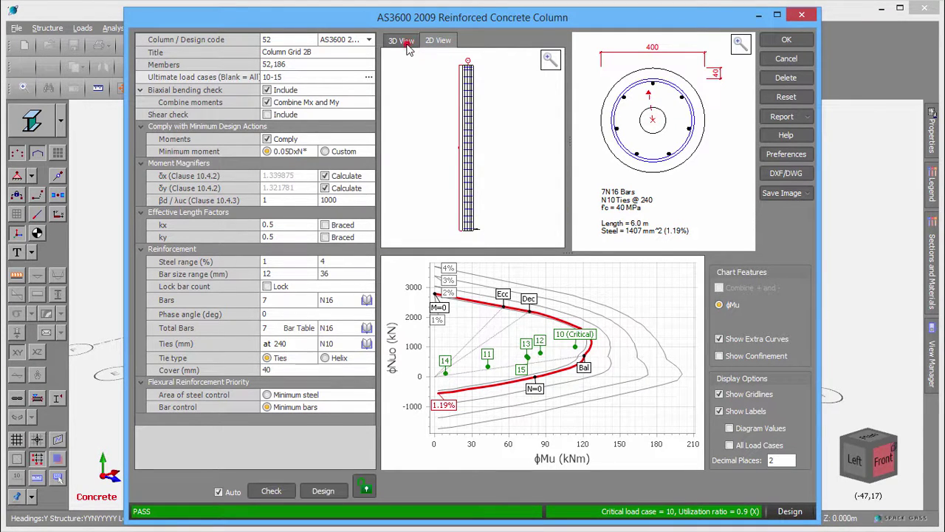
click(407, 44)
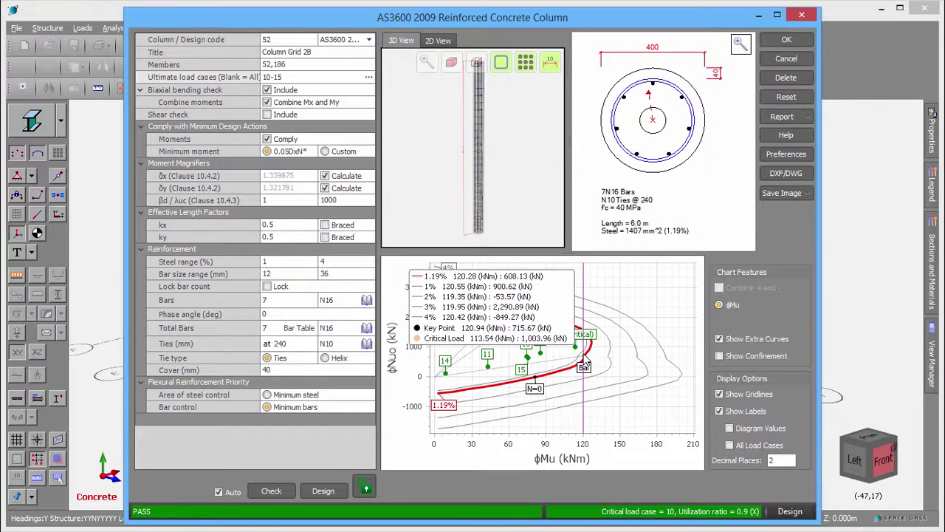
- Zoom and pan the interaction chart, briefly toggle value labels, and show the confinement region
scroll(585, 358, up, 5)
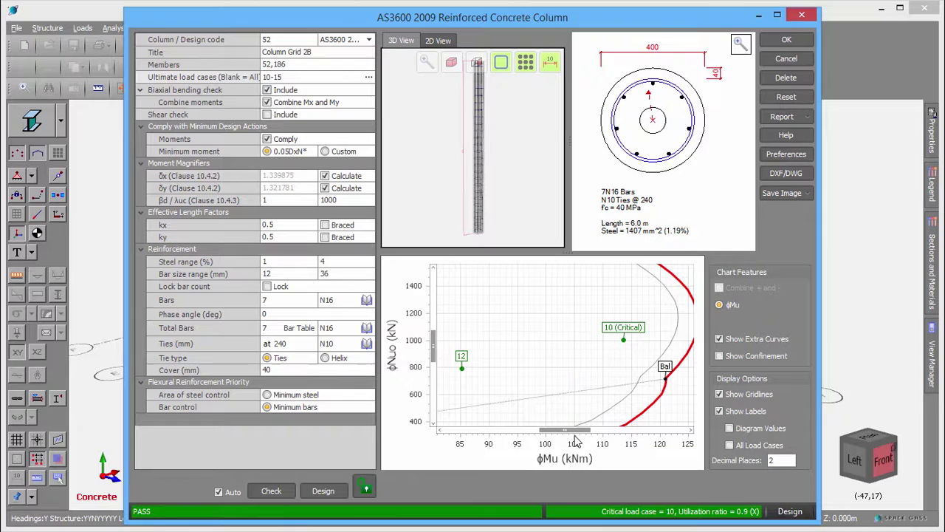
drag(576, 432, 529, 432)
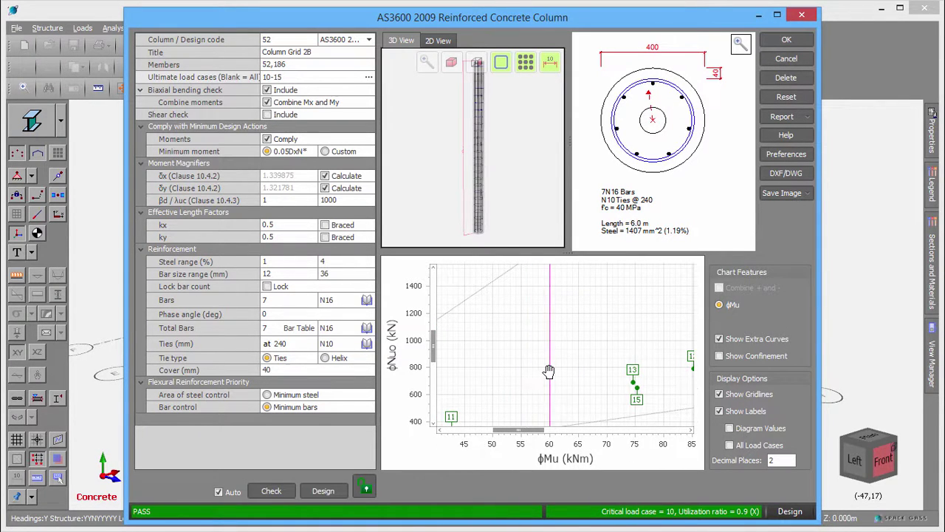
scroll(546, 373, down, 5)
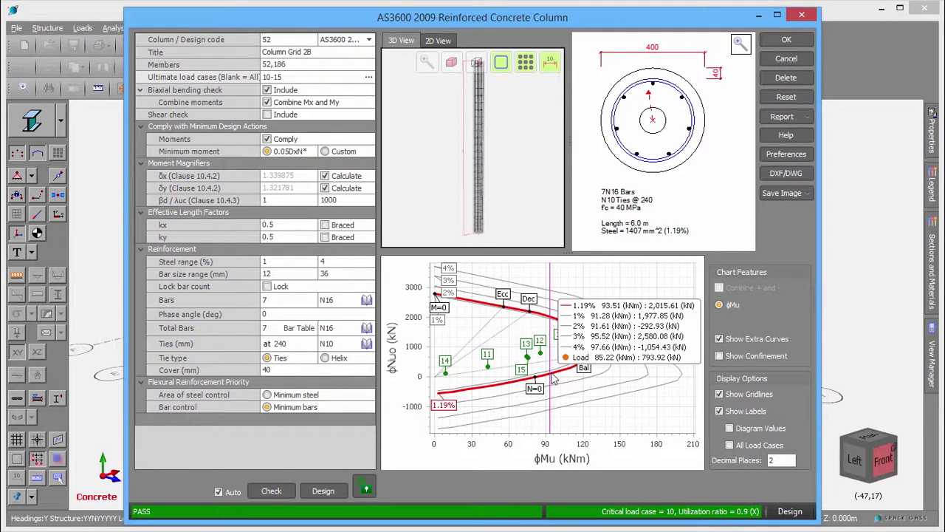
click(729, 428)
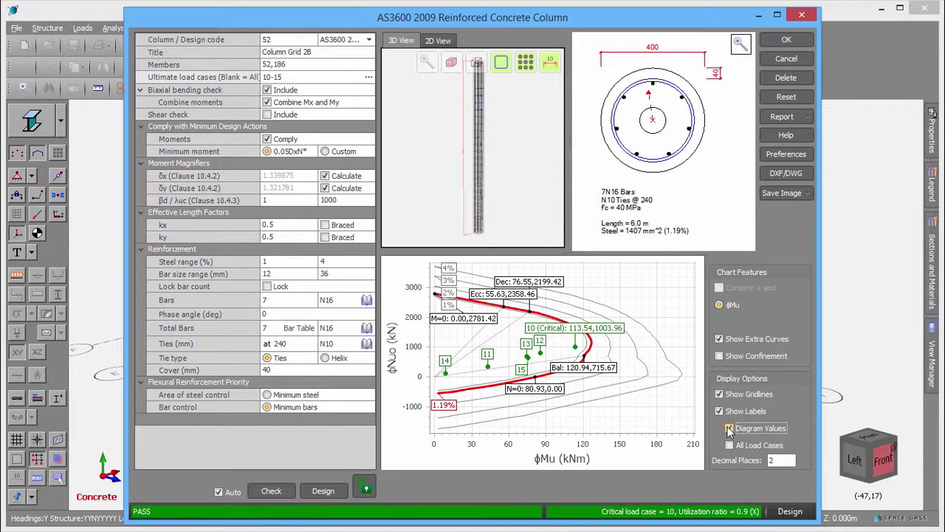
click(729, 429)
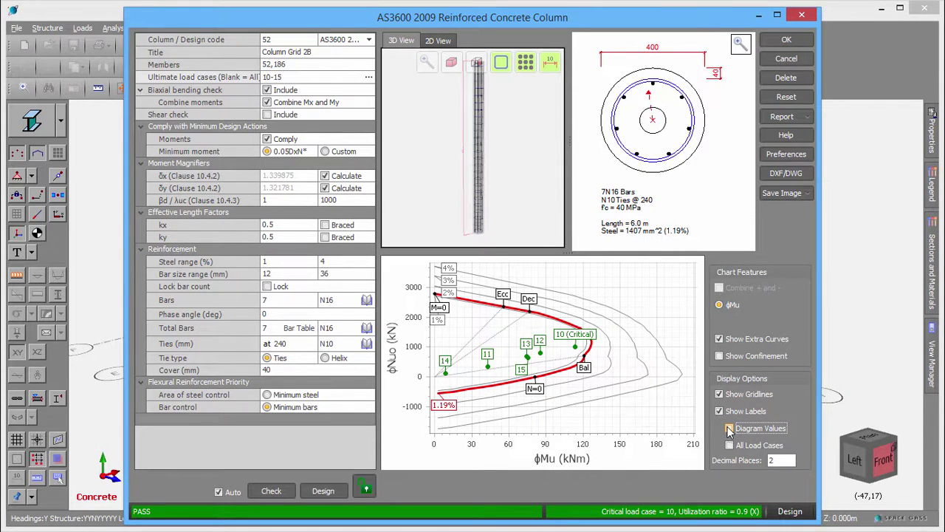
click(720, 357)
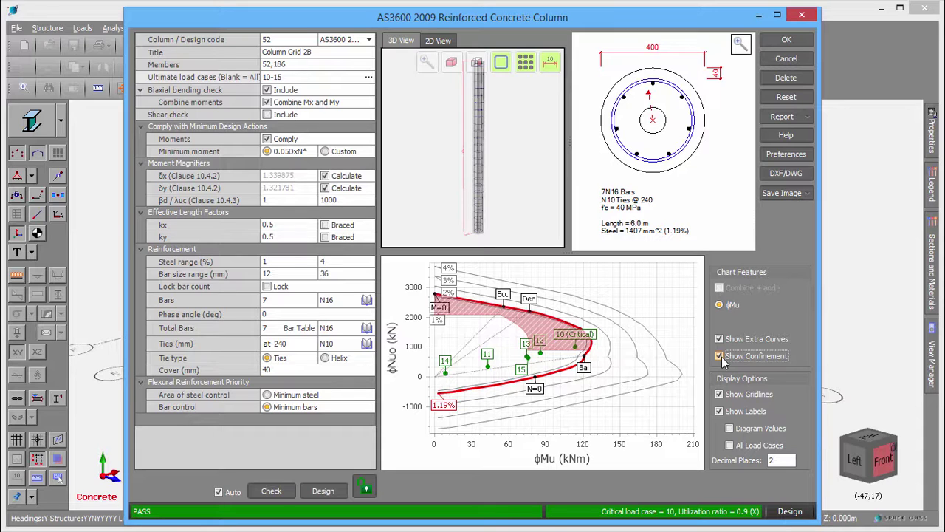
- Reinforce the column with 8 N20 bars, giving 2.13% steel and utilisation 0.75
click(279, 302)
text(8)
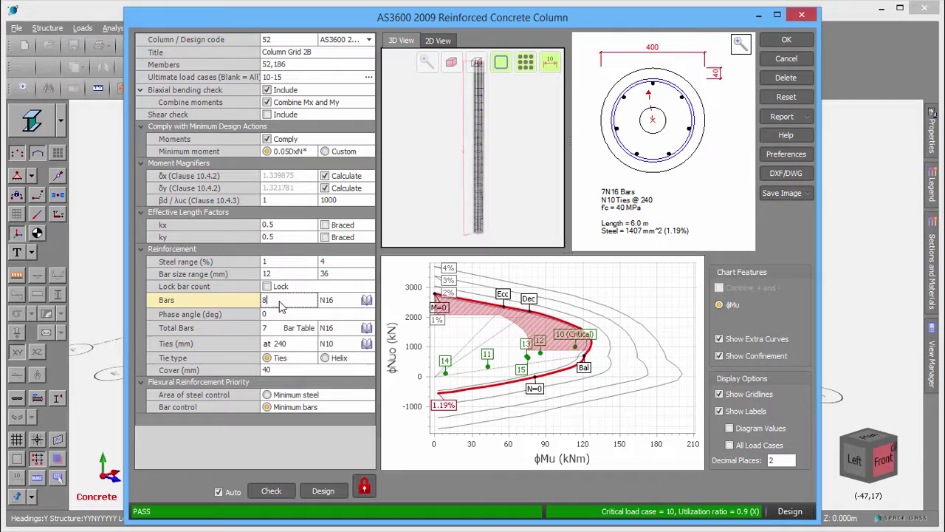
click(367, 300)
double_click(301, 146)
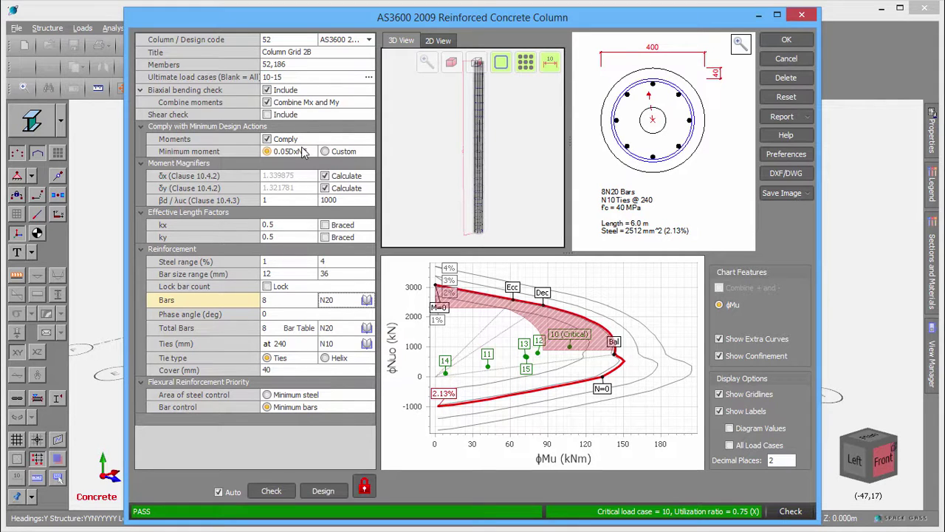
- Unlock and redesign the column, reverting to 7N16 bars at utilisation 0.9
click(317, 492)
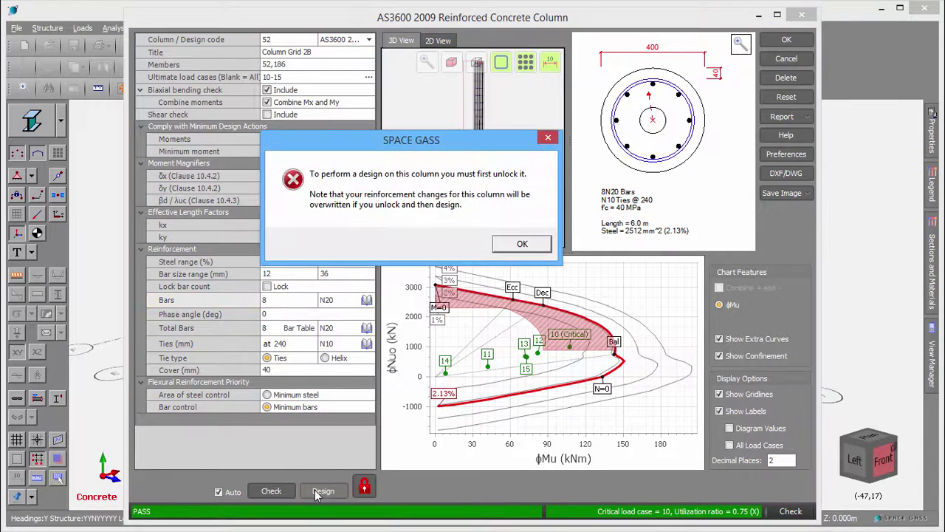
click(520, 246)
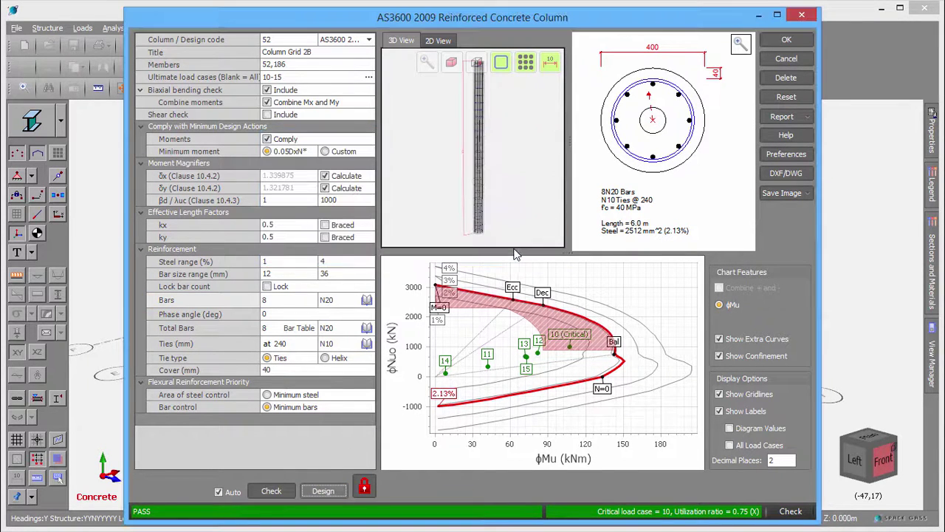
click(365, 488)
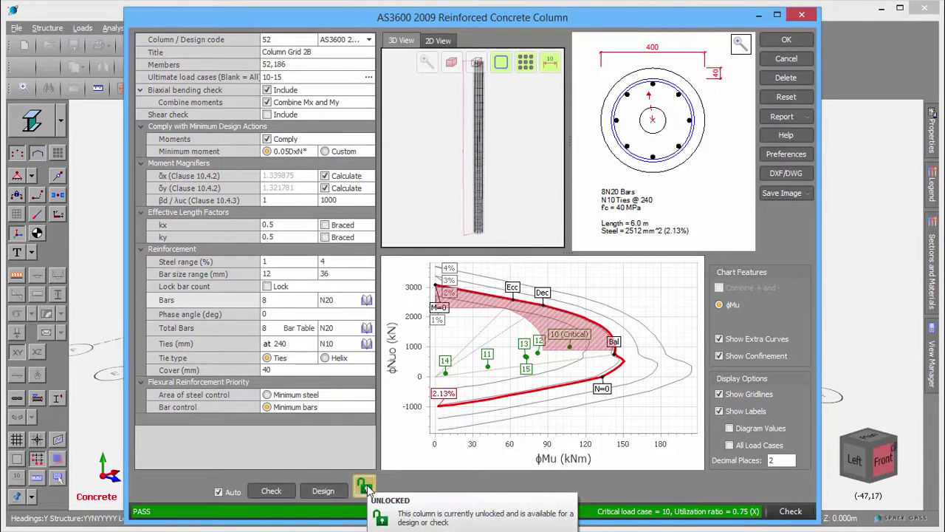
click(325, 491)
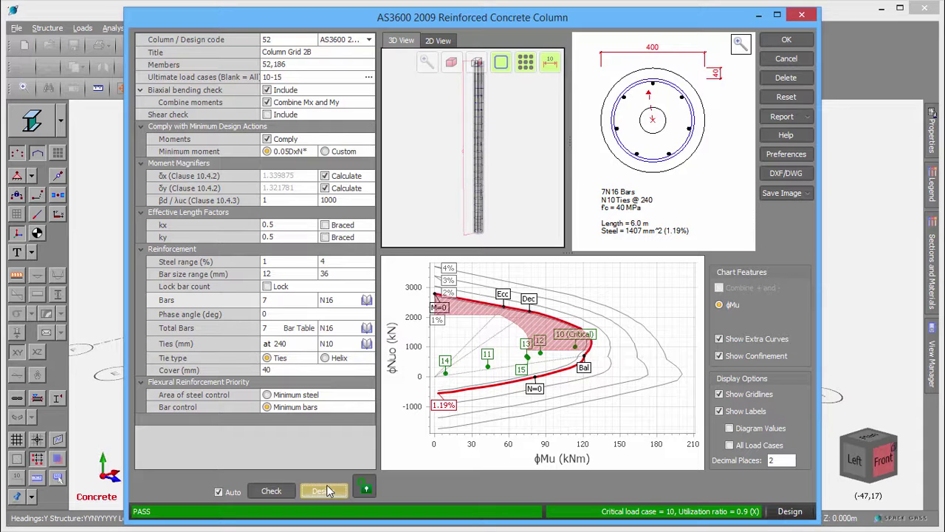
click(327, 491)
click(809, 116)
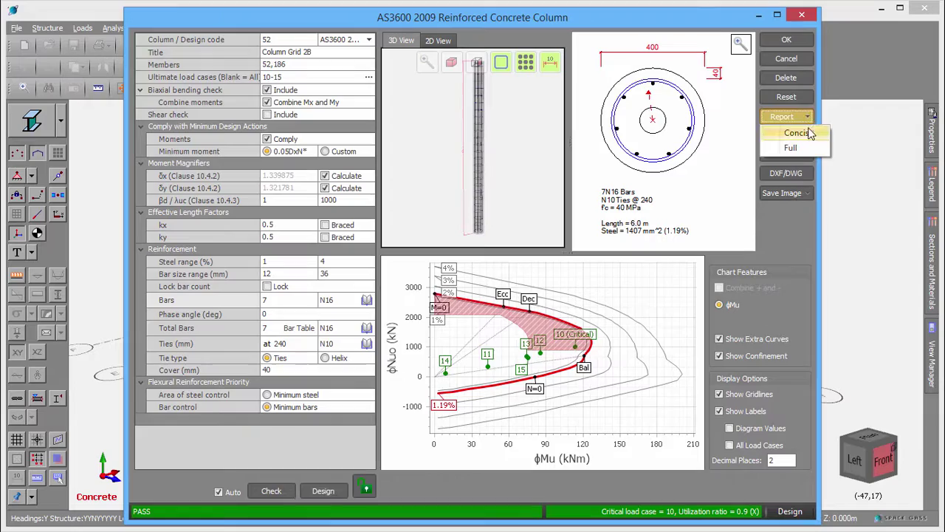
click(809, 133)
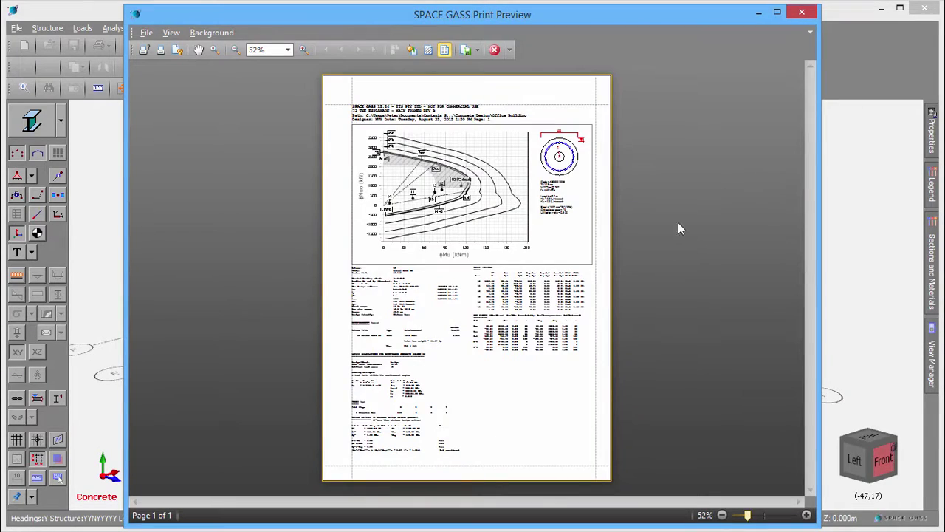
click(497, 382)
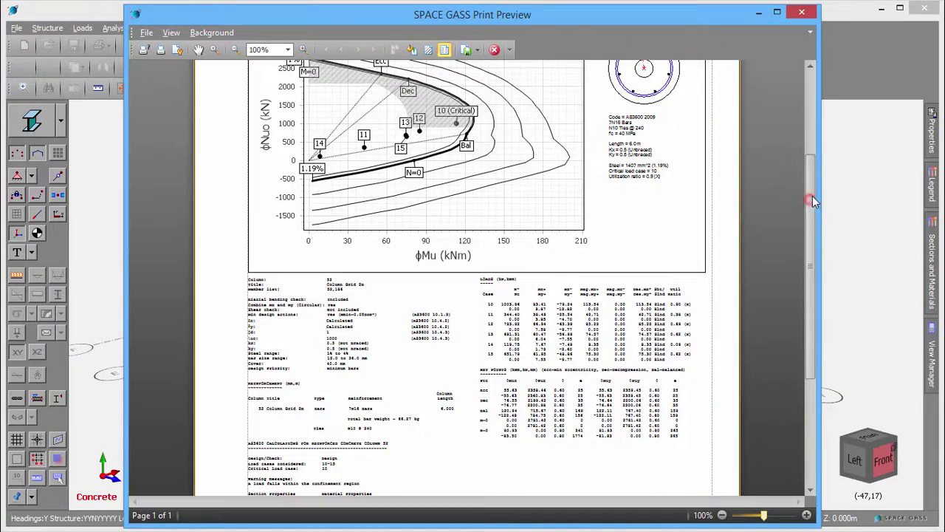
drag(812, 195, 790, 311)
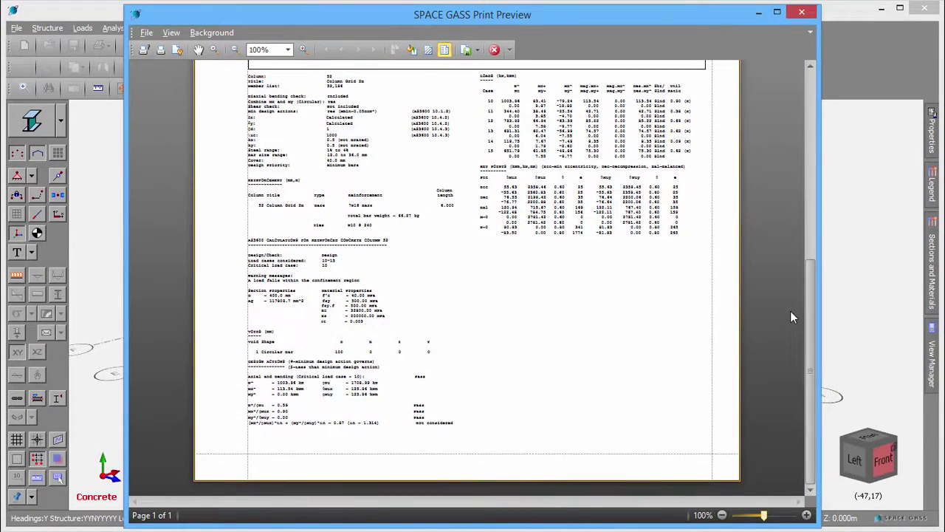
click(804, 13)
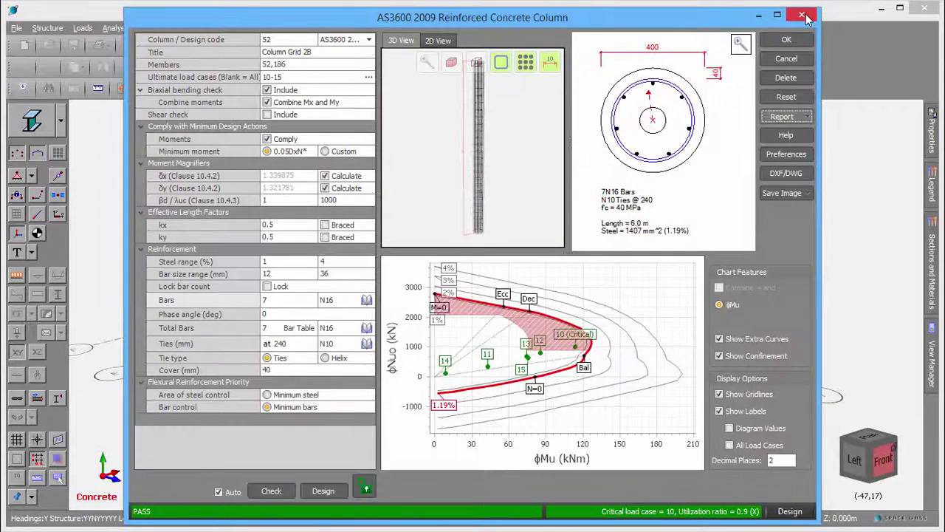
- Check the concrete design preferences, then accept column 52's 7N16 design and close it
click(788, 156)
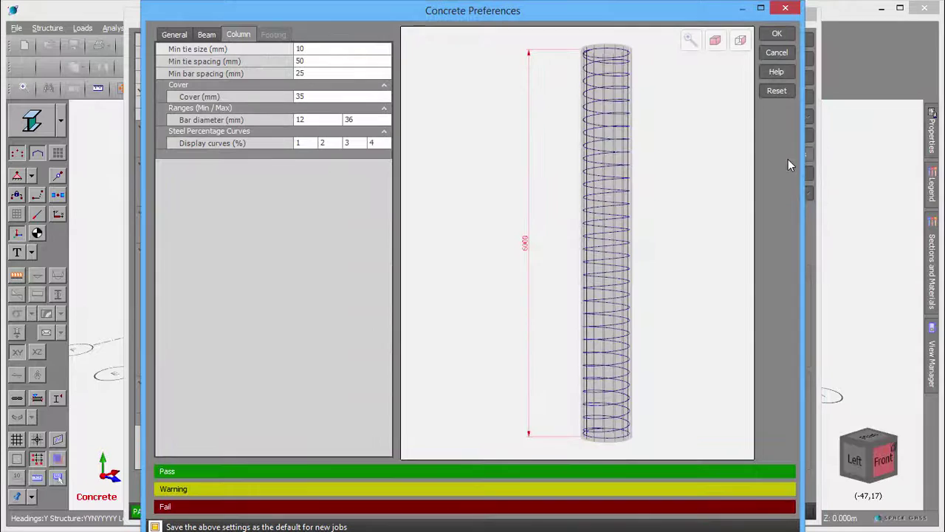
click(779, 34)
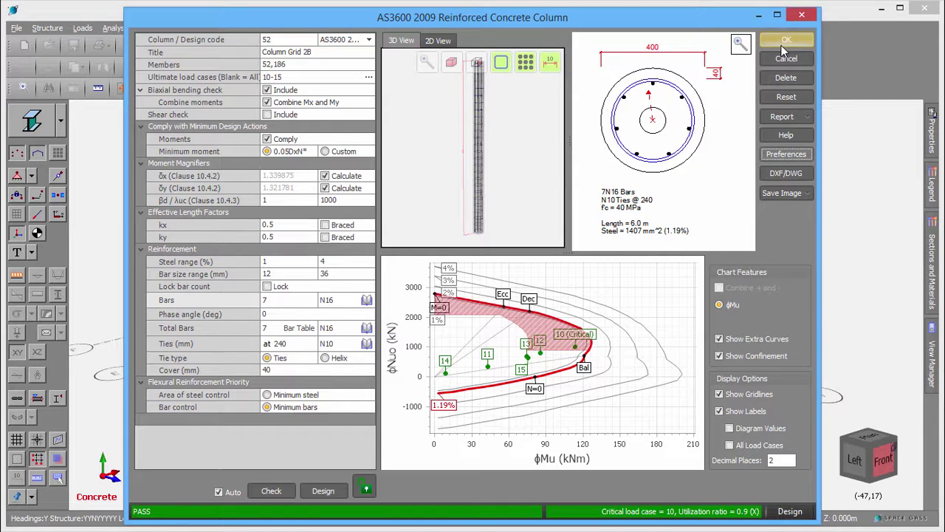
click(781, 42)
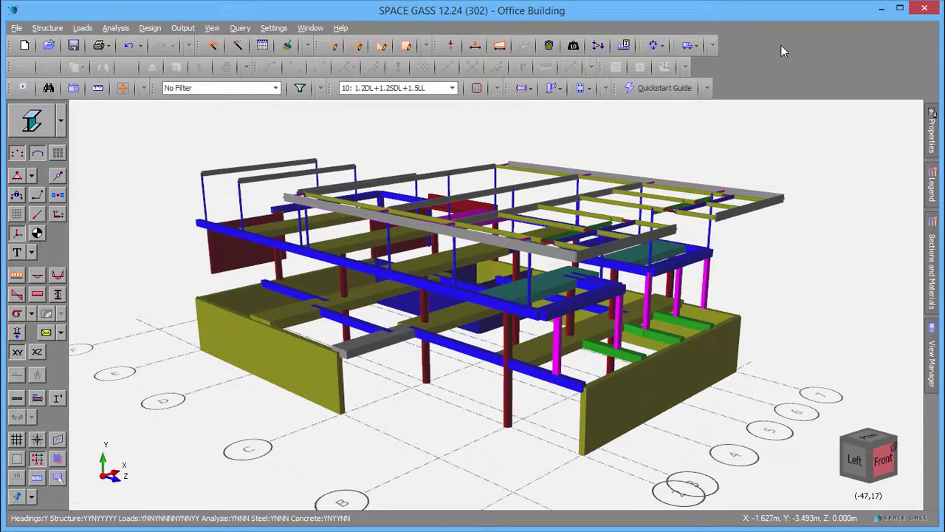
- Open the Reinforced Concrete Management window, browse beams and columns, and inspect column 148 without changes
click(585, 89)
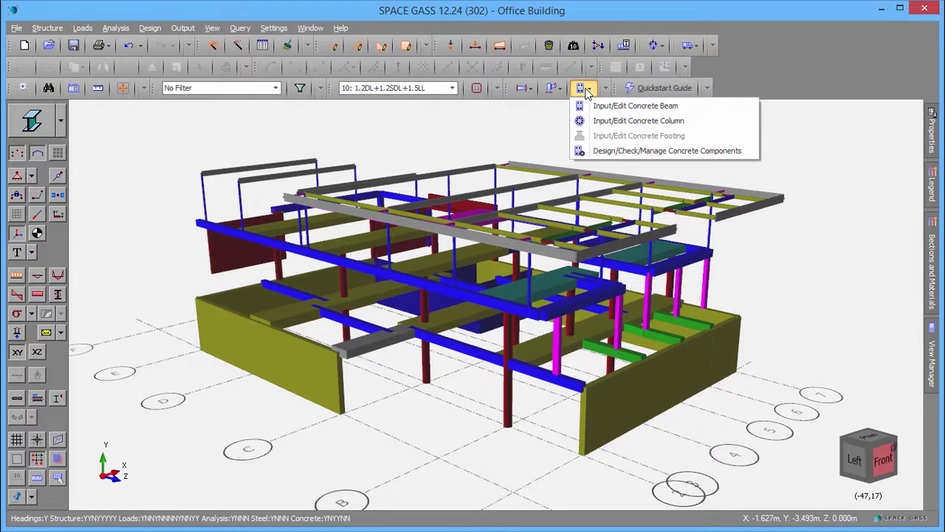
click(612, 151)
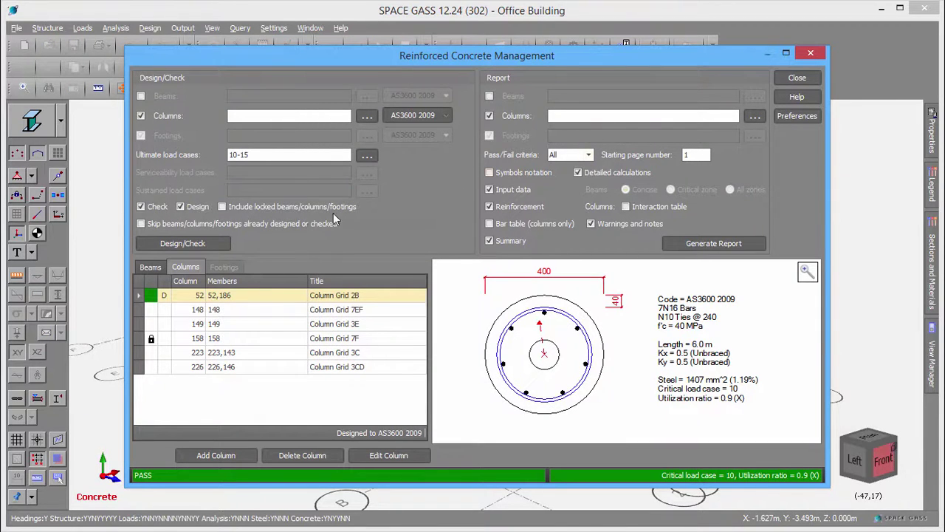
click(155, 269)
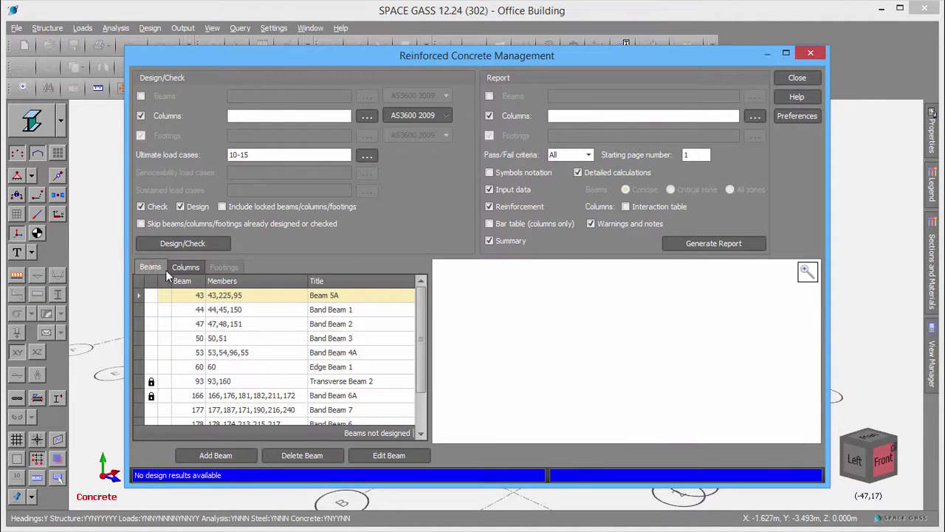
click(189, 272)
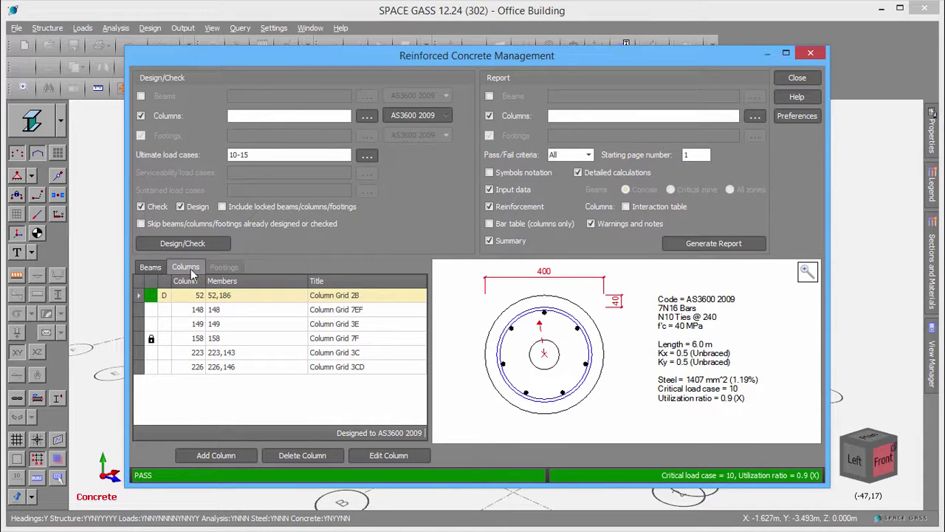
click(223, 314)
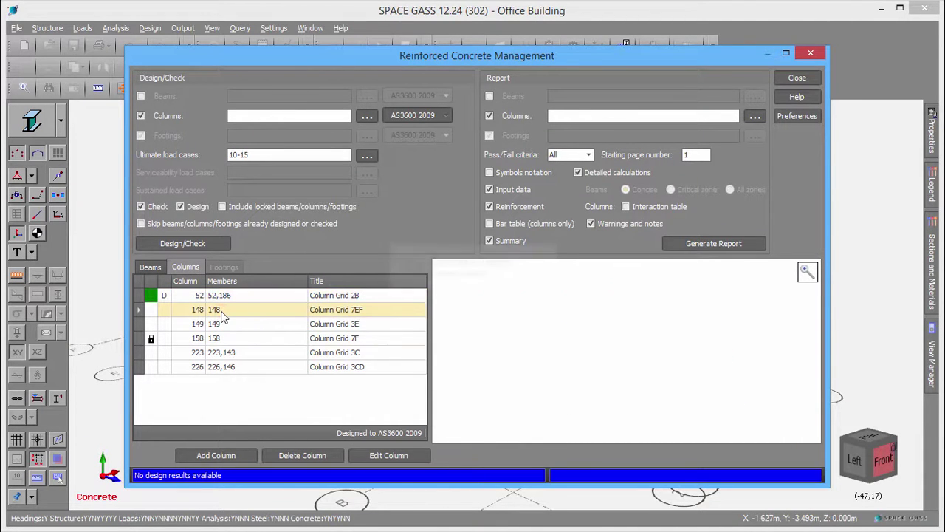
double_click(223, 313)
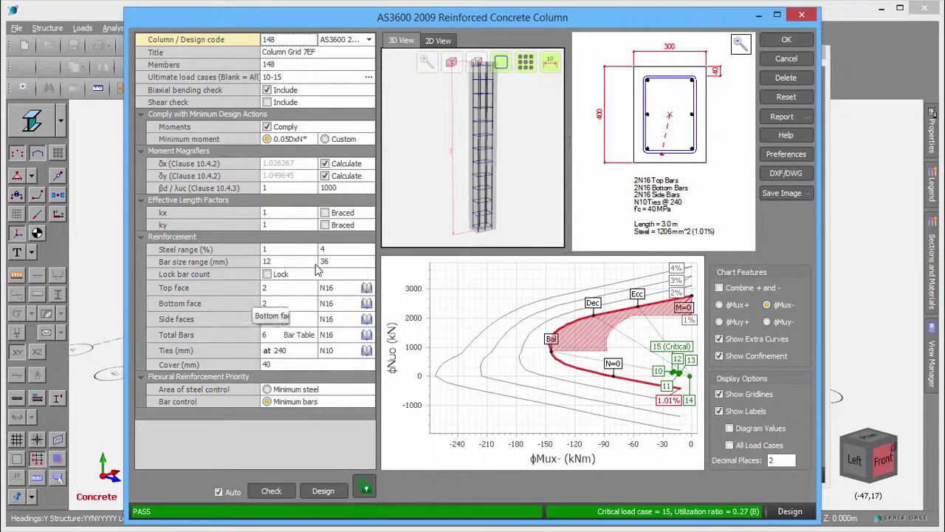
click(786, 59)
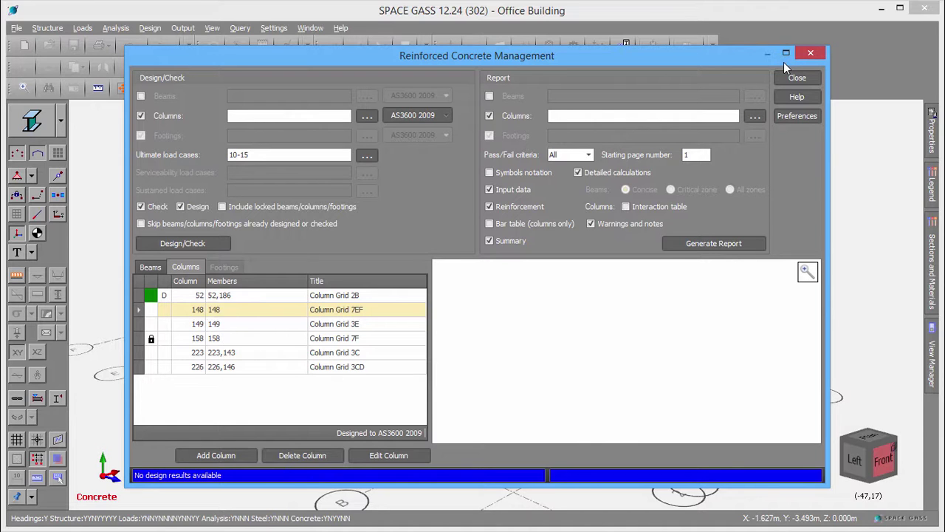
- Design and check all six columns, acknowledging the 'All members passed' message
click(201, 247)
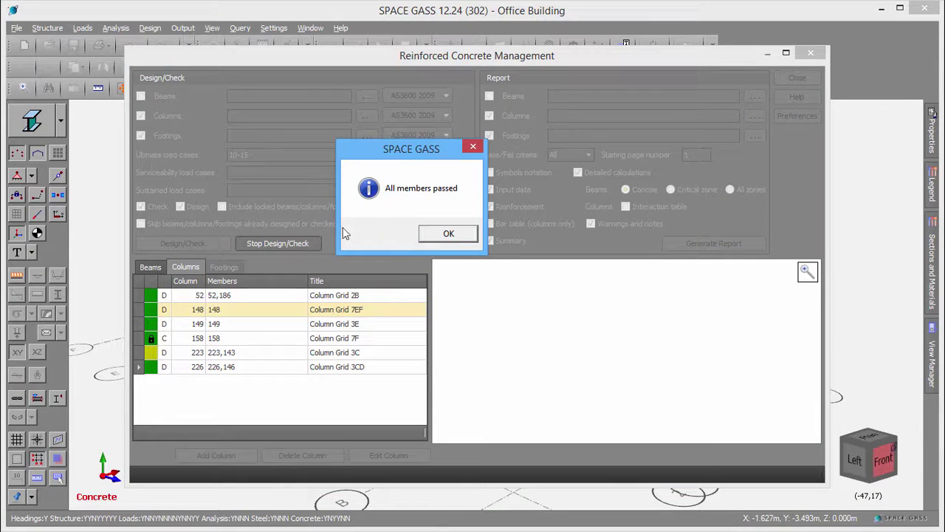
click(446, 235)
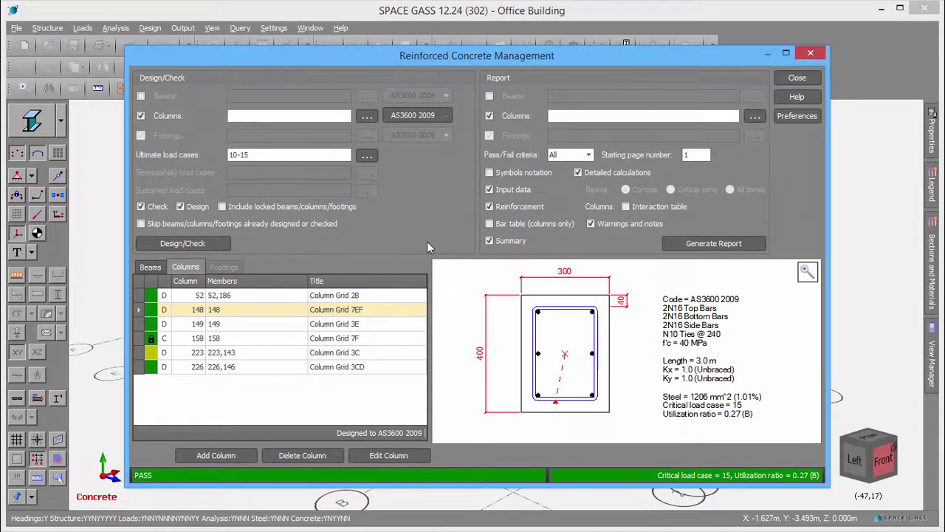
mouse_move(151, 318)
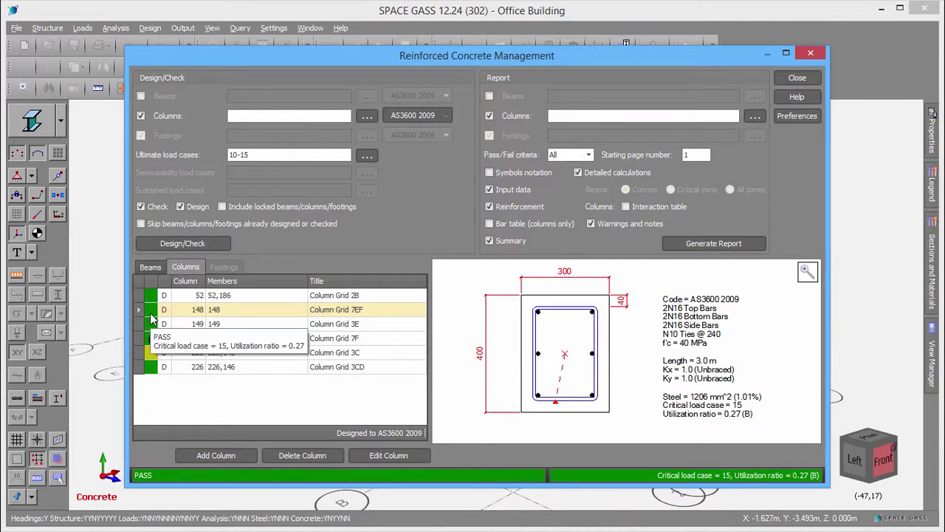
mouse_move(151, 341)
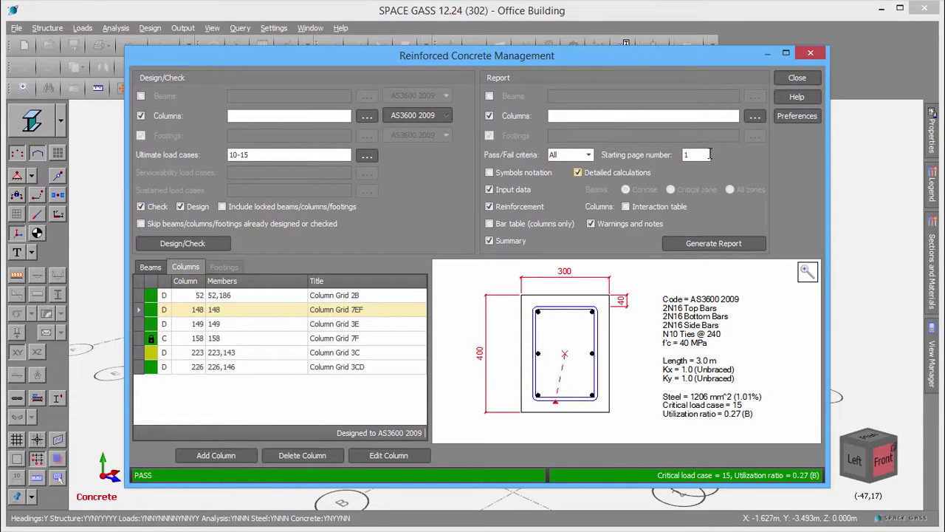
- Review the Column preferences without changes, then add 'Interaction table' to the column report
click(795, 117)
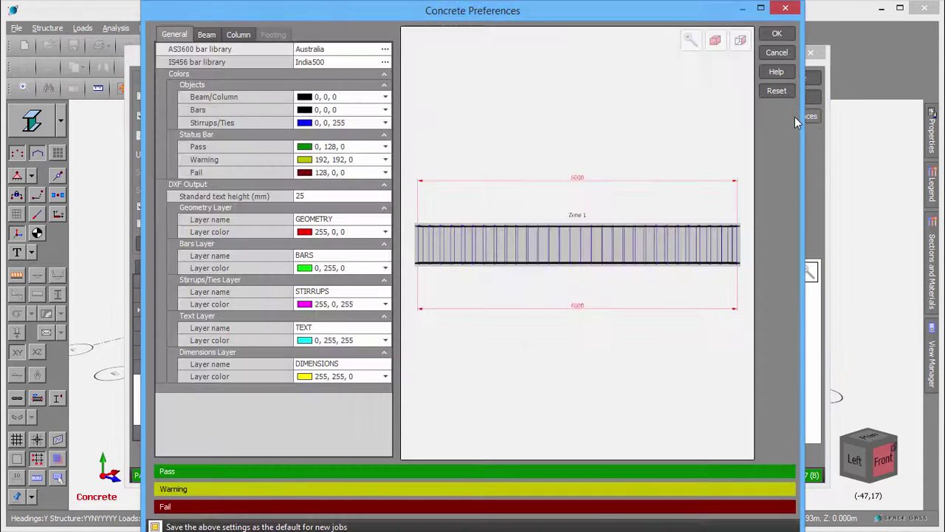
click(239, 34)
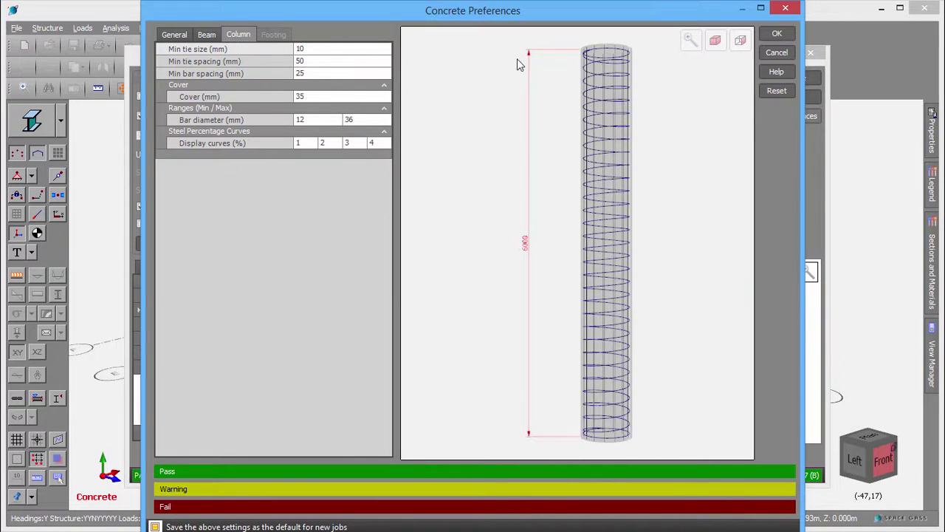
click(773, 56)
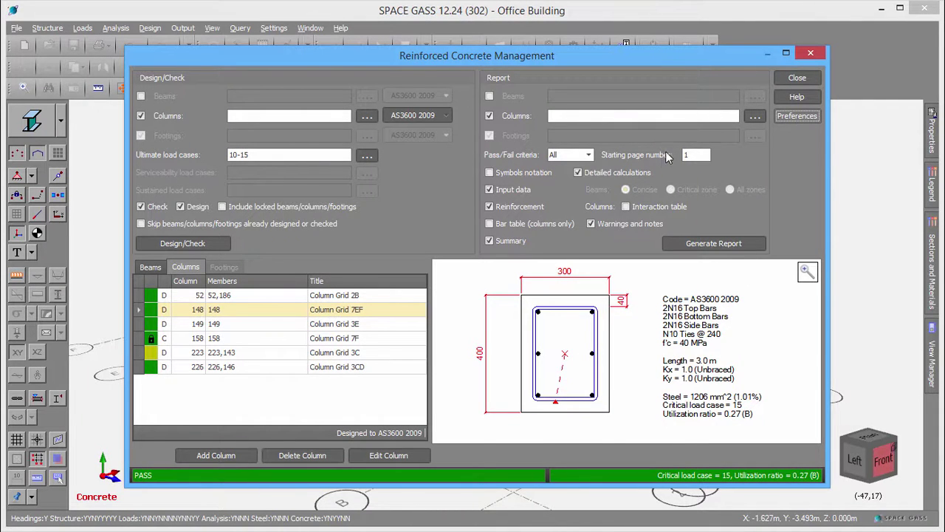
click(625, 207)
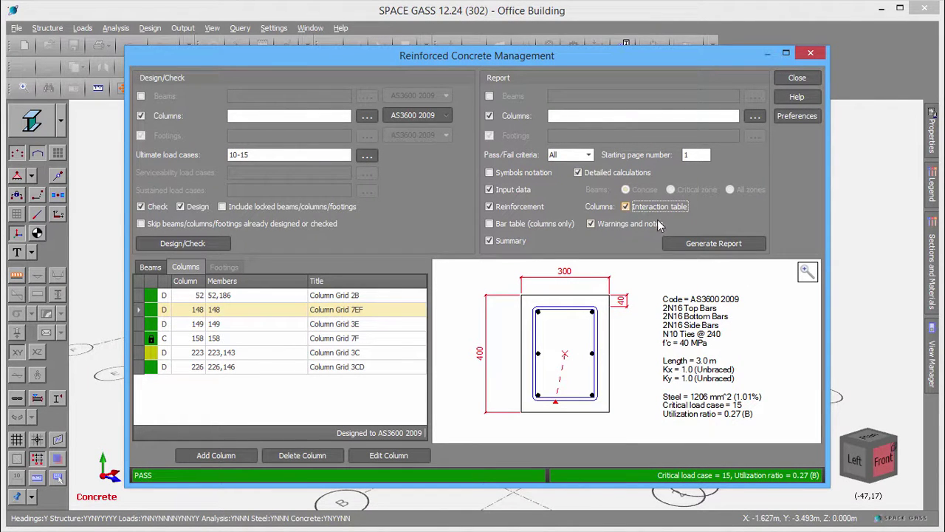
- Generate the column design report and browse reinforcement details for columns 149 and 223
click(690, 244)
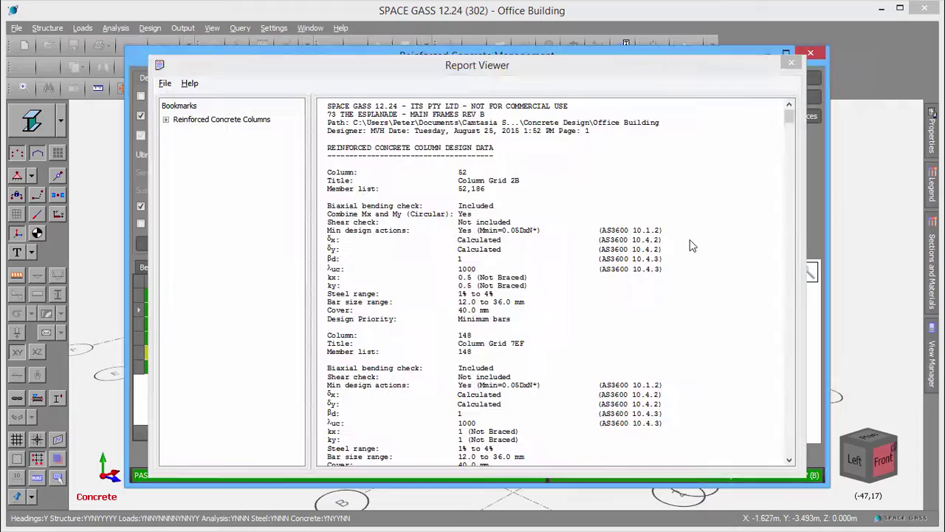
drag(788, 114, 785, 200)
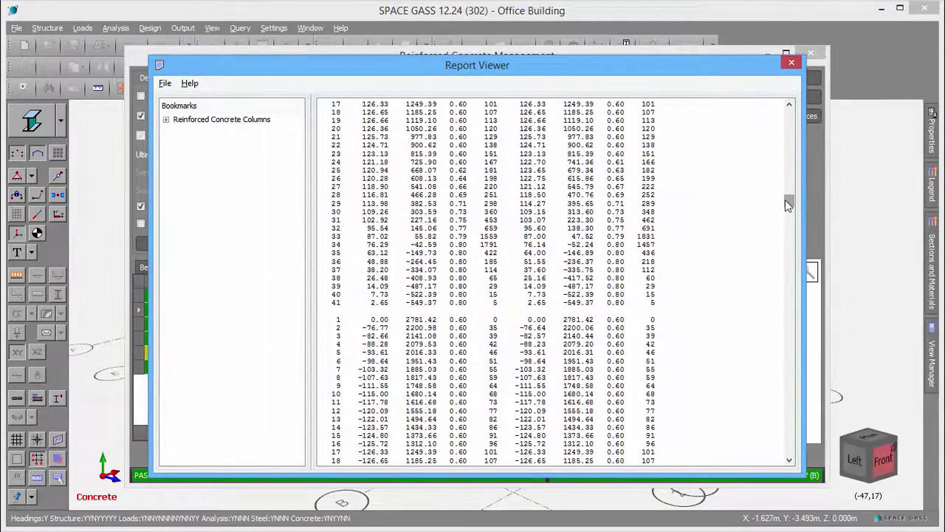
click(166, 120)
click(178, 144)
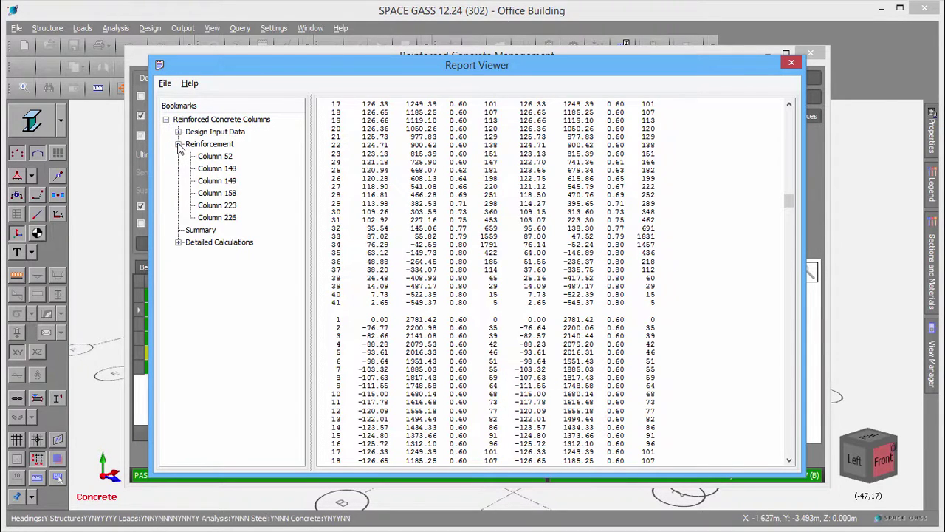
click(214, 181)
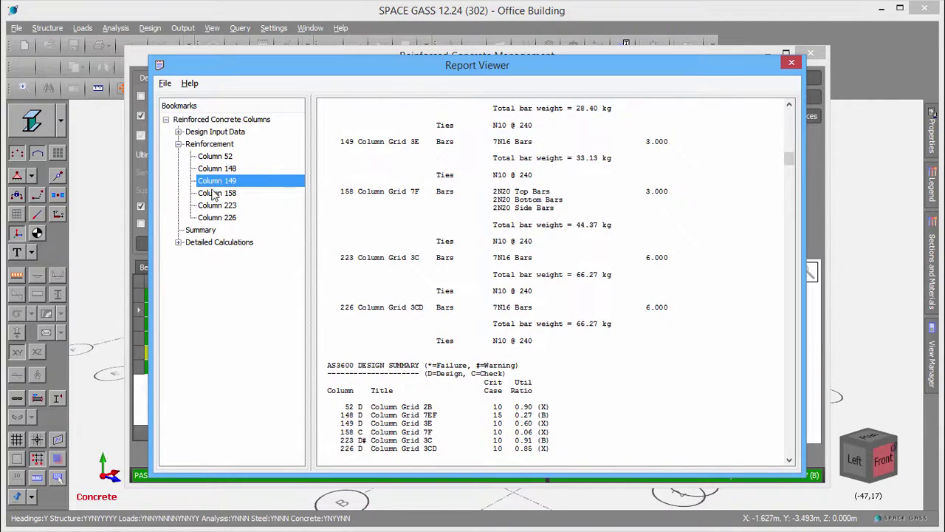
click(215, 207)
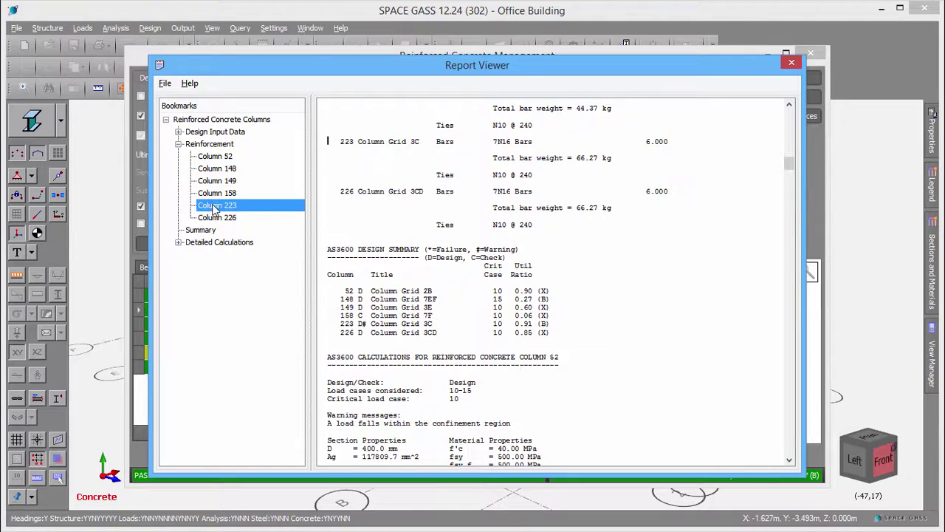
- Check the detailed calculations for columns 148 and 223, then close the Report Viewer
click(178, 243)
click(206, 268)
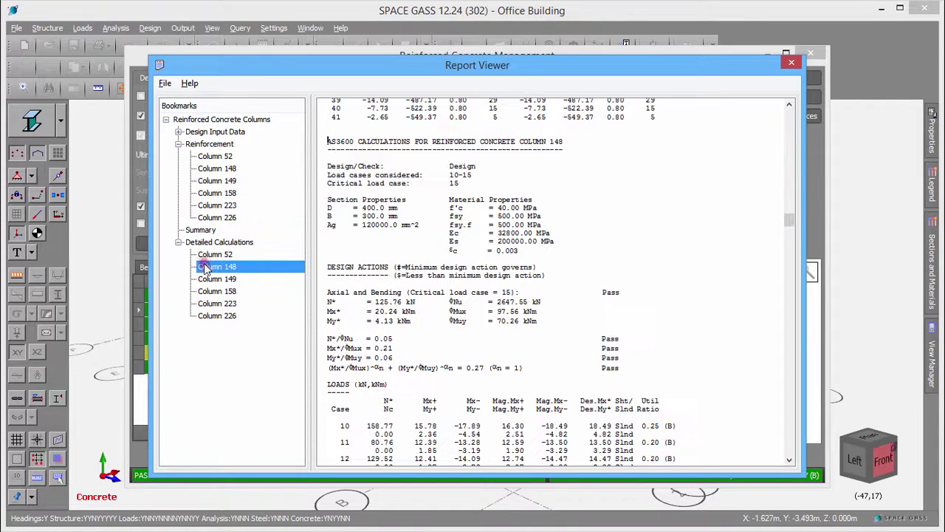
click(212, 304)
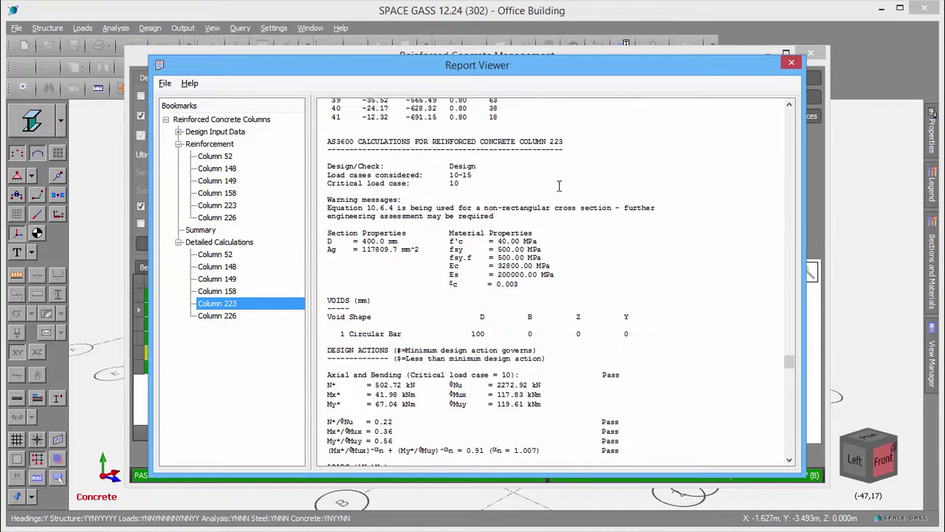
click(791, 62)
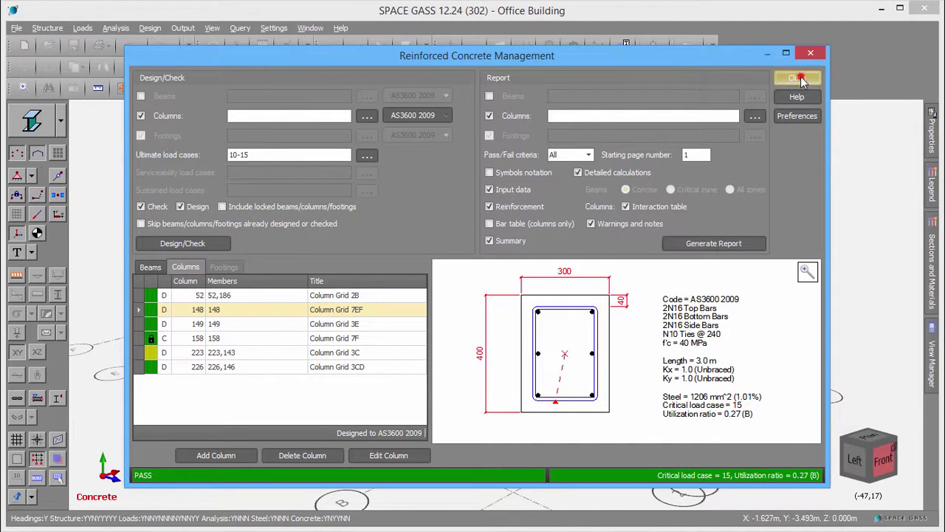
- Close the Reinforced Concrete Management window to return to the Office Building model
click(798, 77)
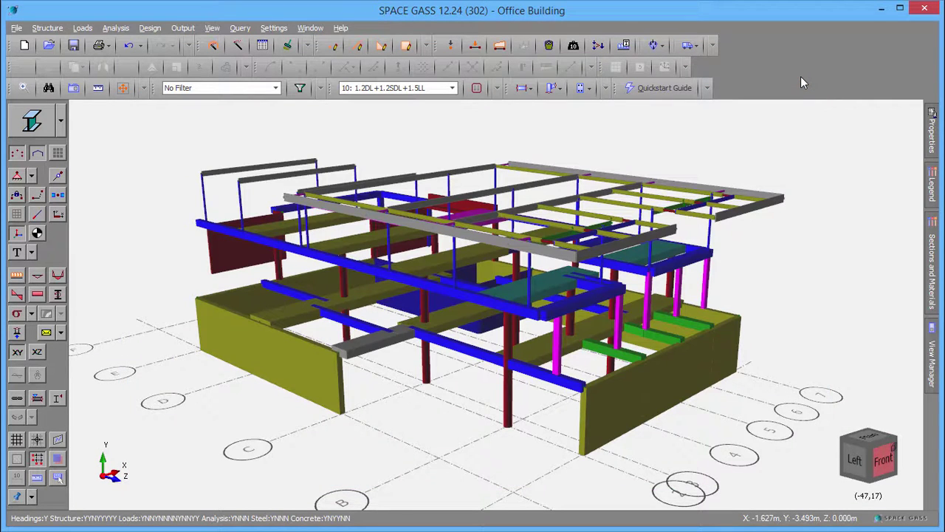